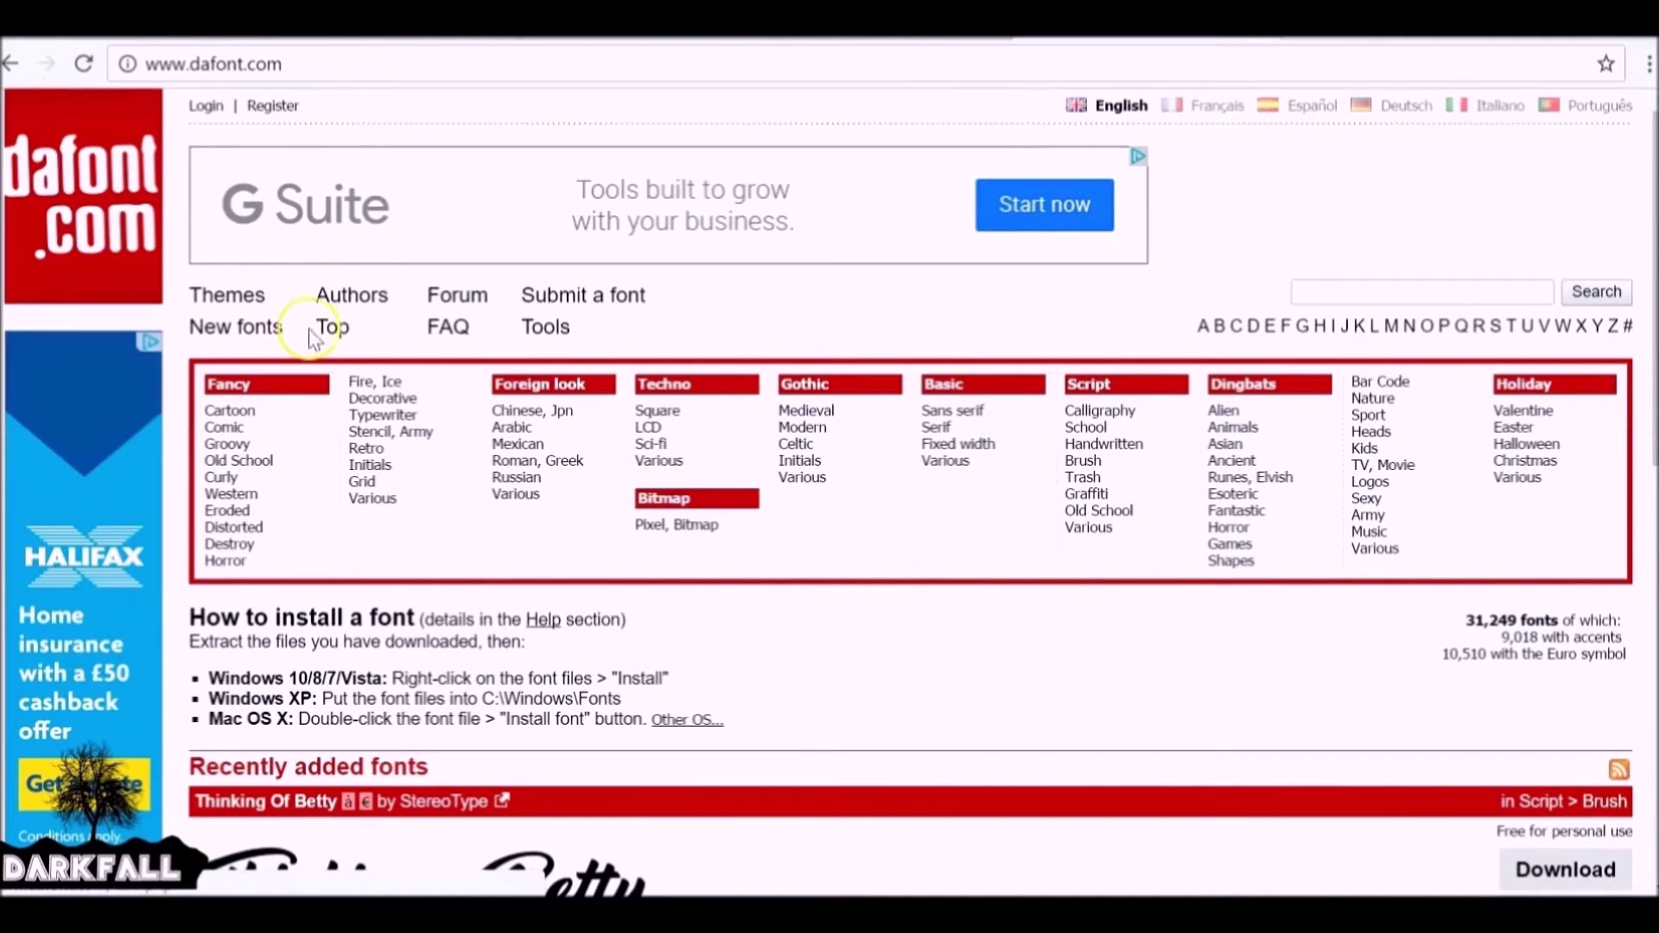
Open DaFont's Chinese, Jpn font category.
left_click(1305, 288)
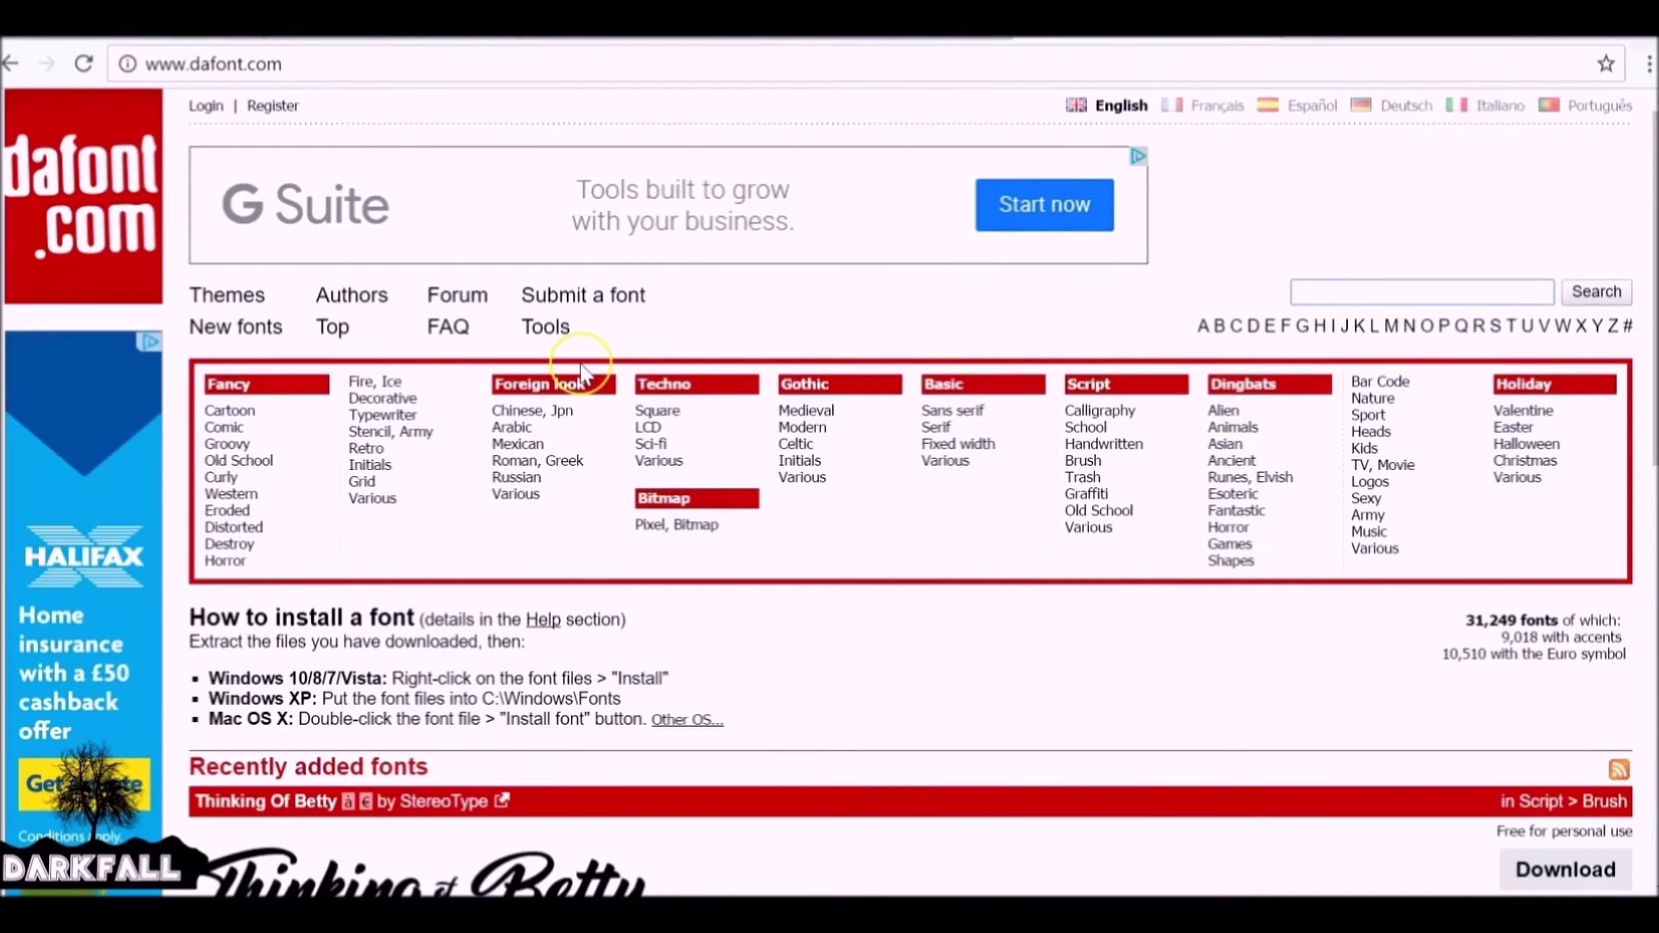
left_click(558, 409)
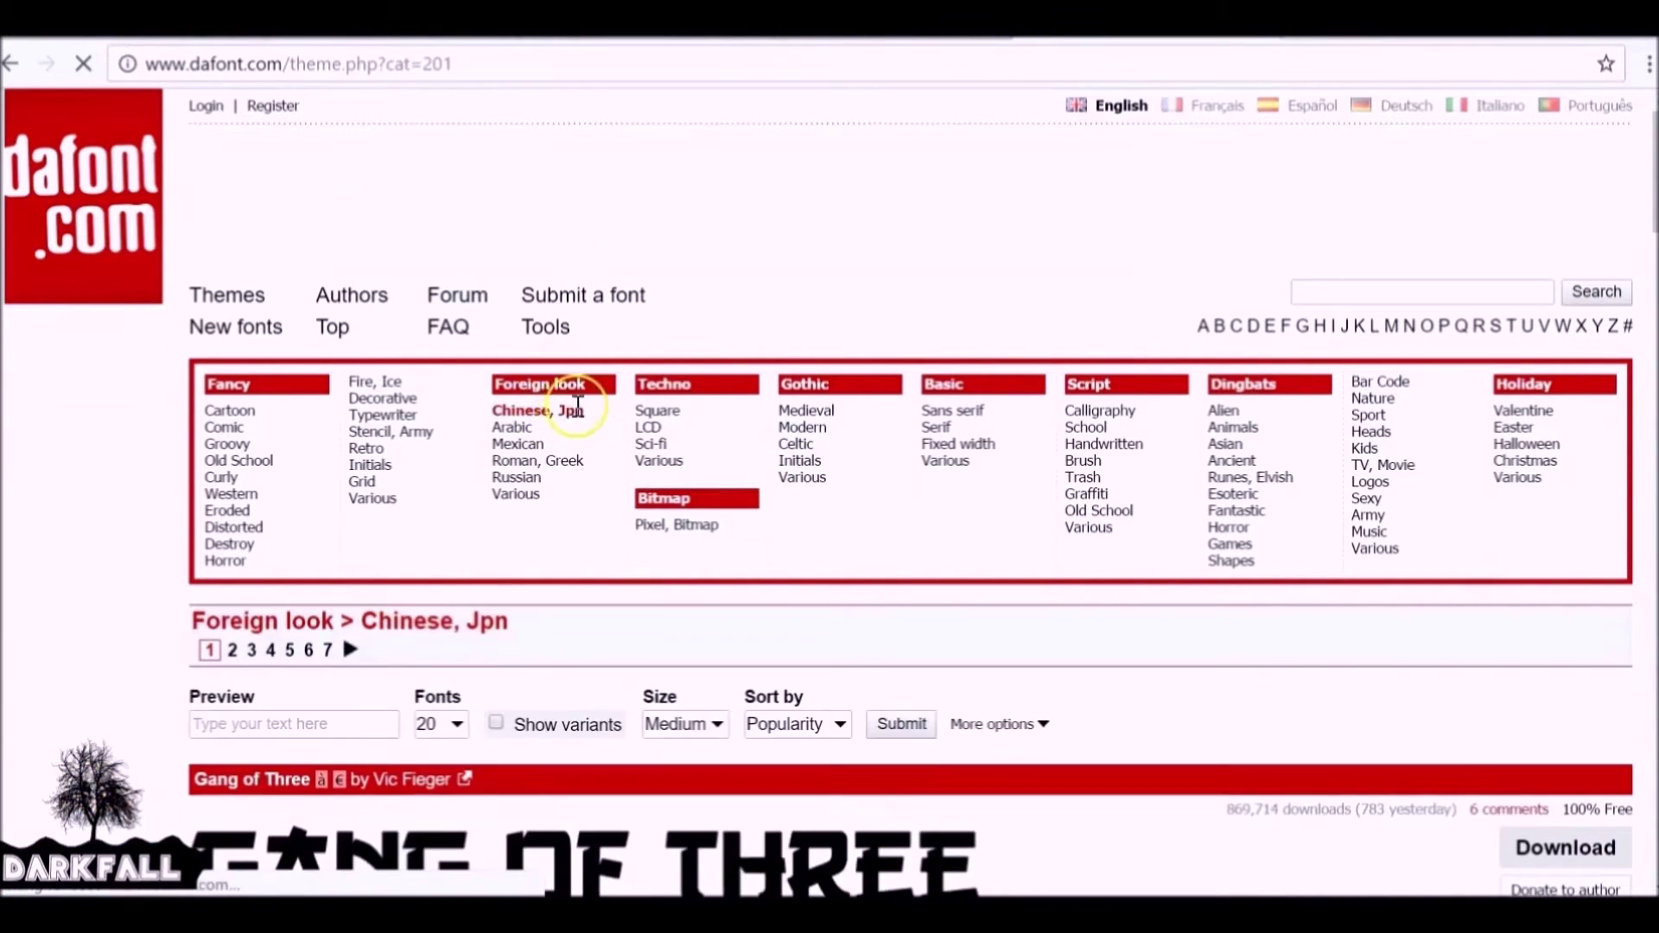
scroll(573, 402, "down", 3)
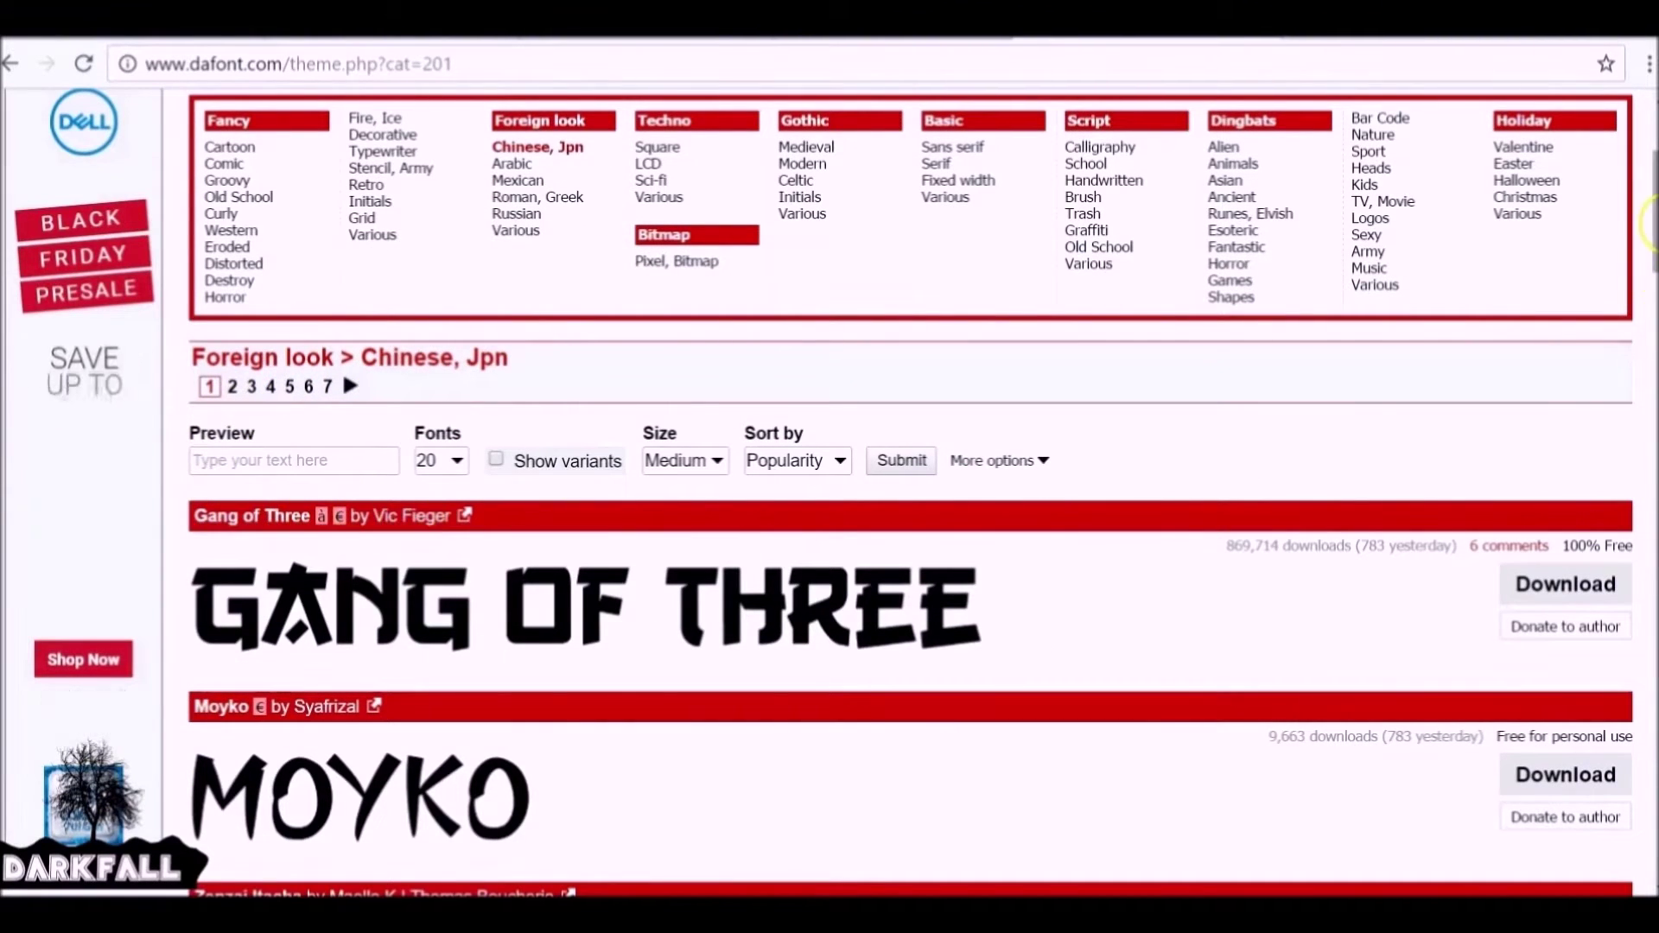
scroll(1649, 289, "down", 1)
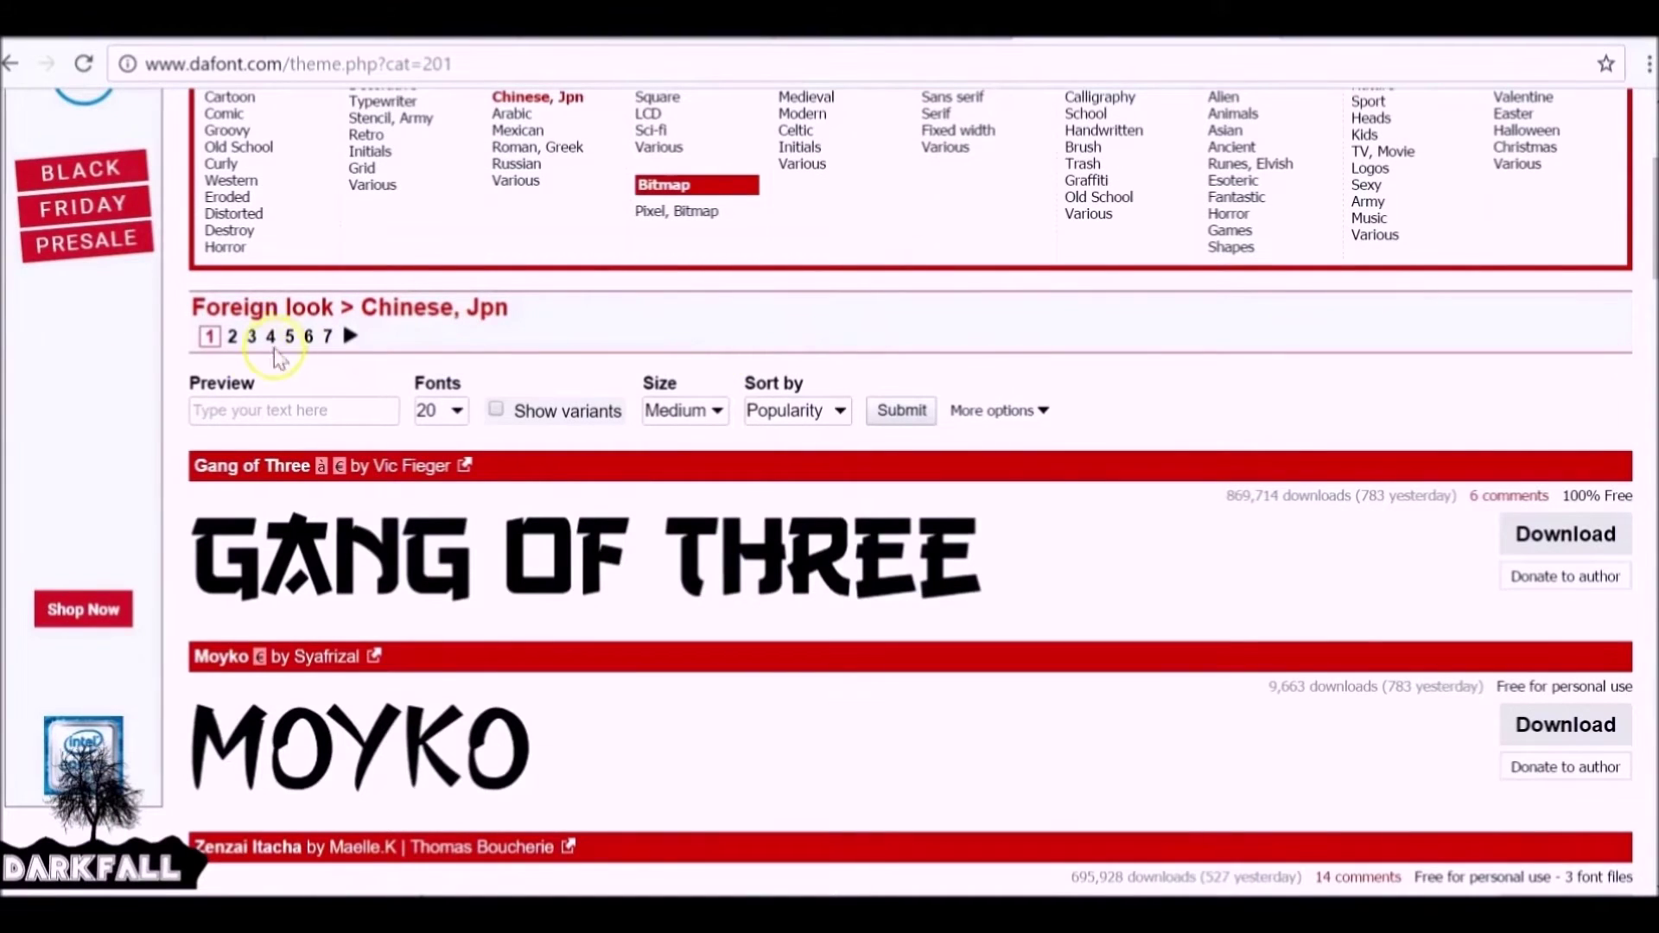
Preview fonts as 'Font Tutorial', 100 per page, small size with variants, and apply the filters.
left_click(304, 410)
type("Font")
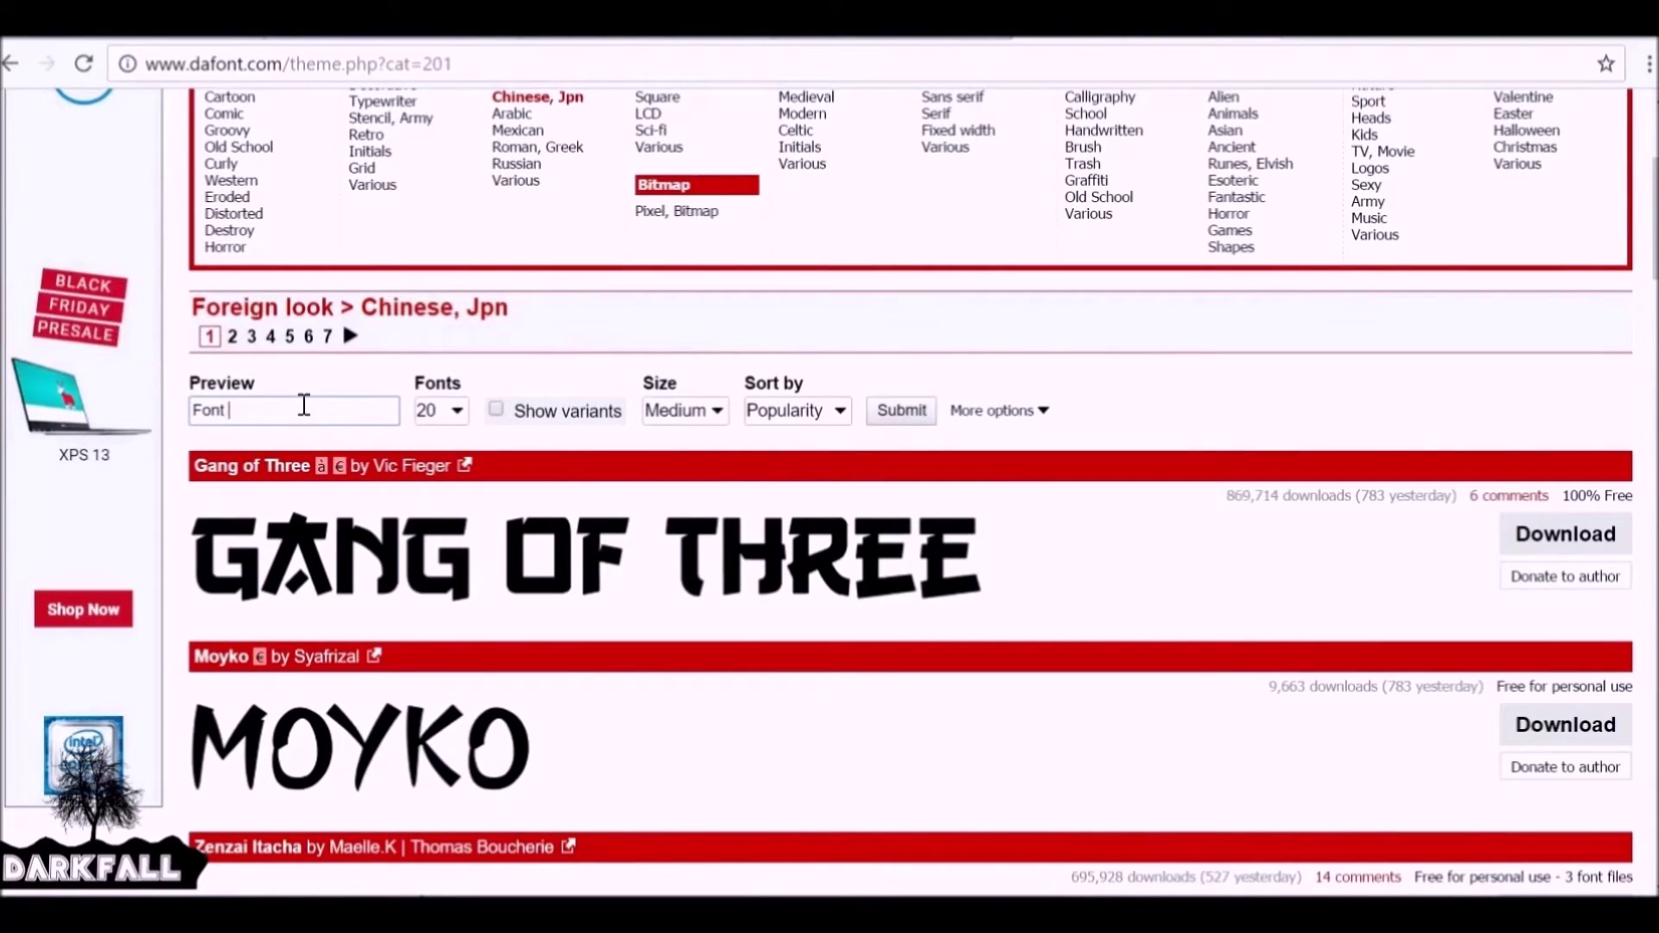
type(" Tutorial")
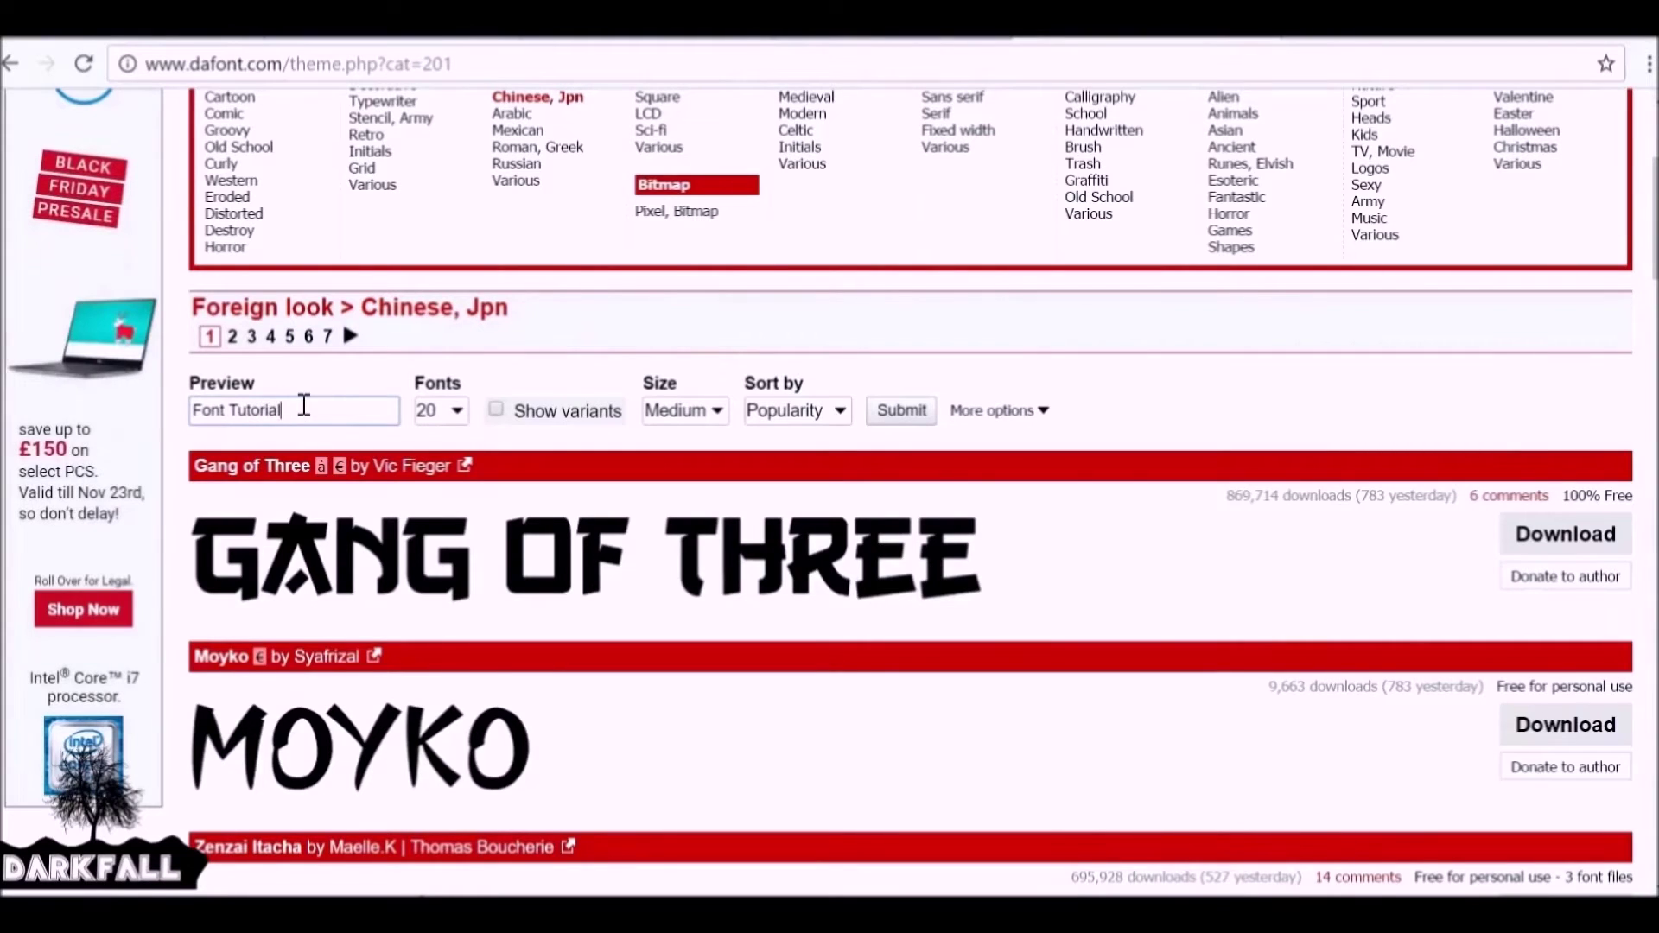
left_click(454, 411)
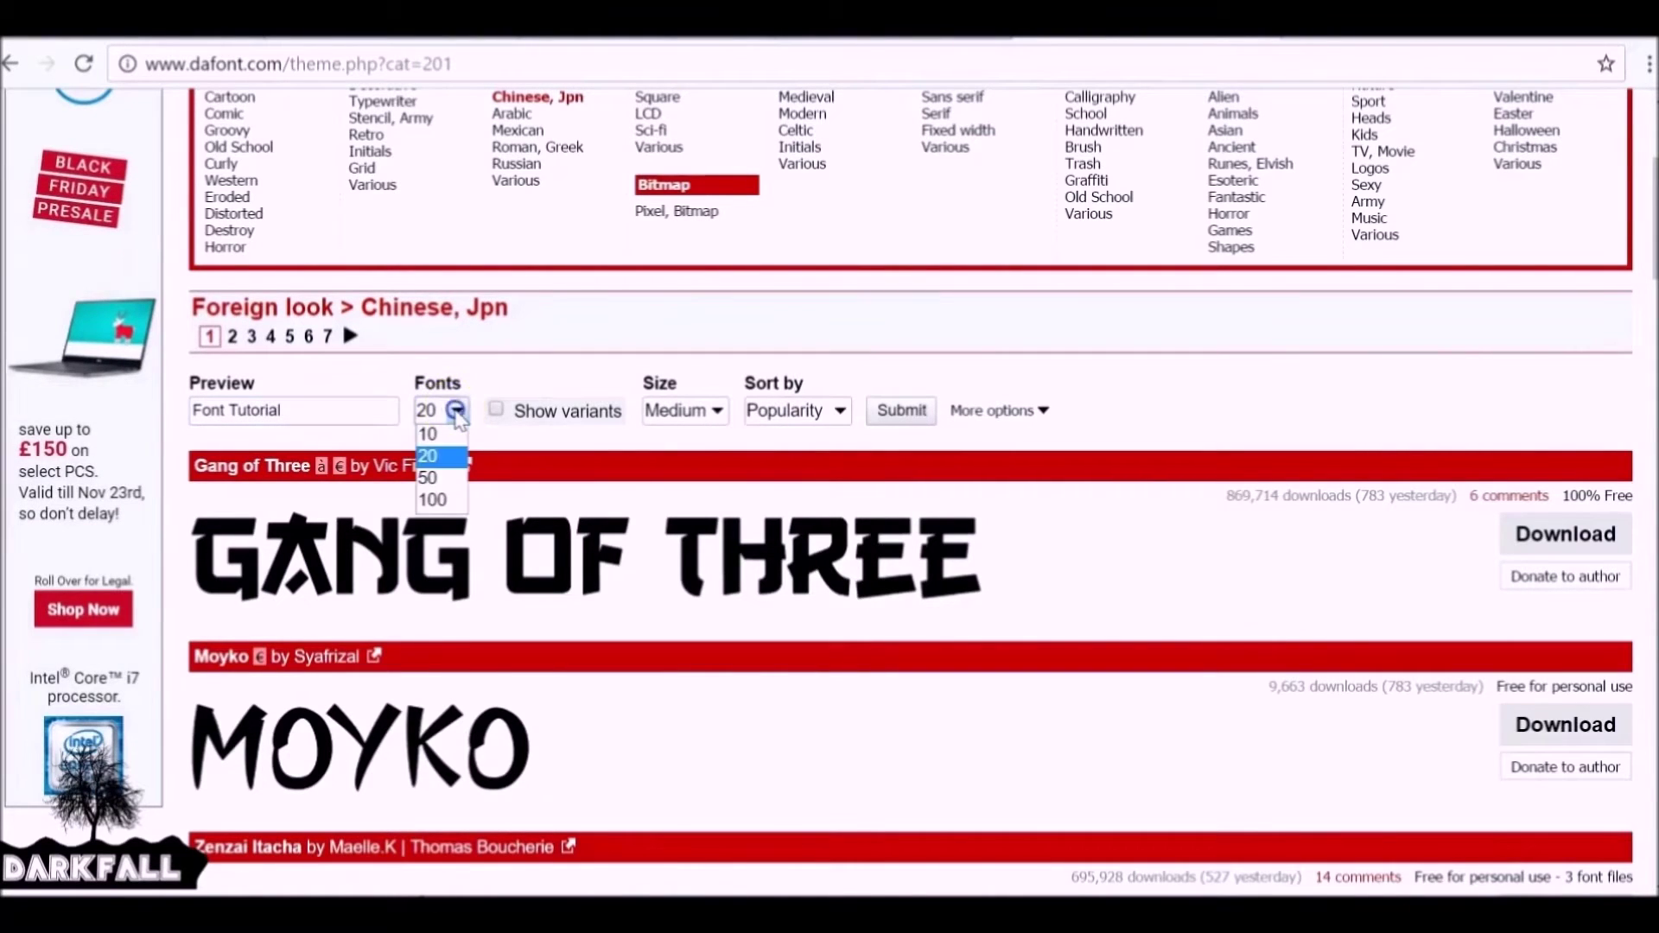
left_click(441, 503)
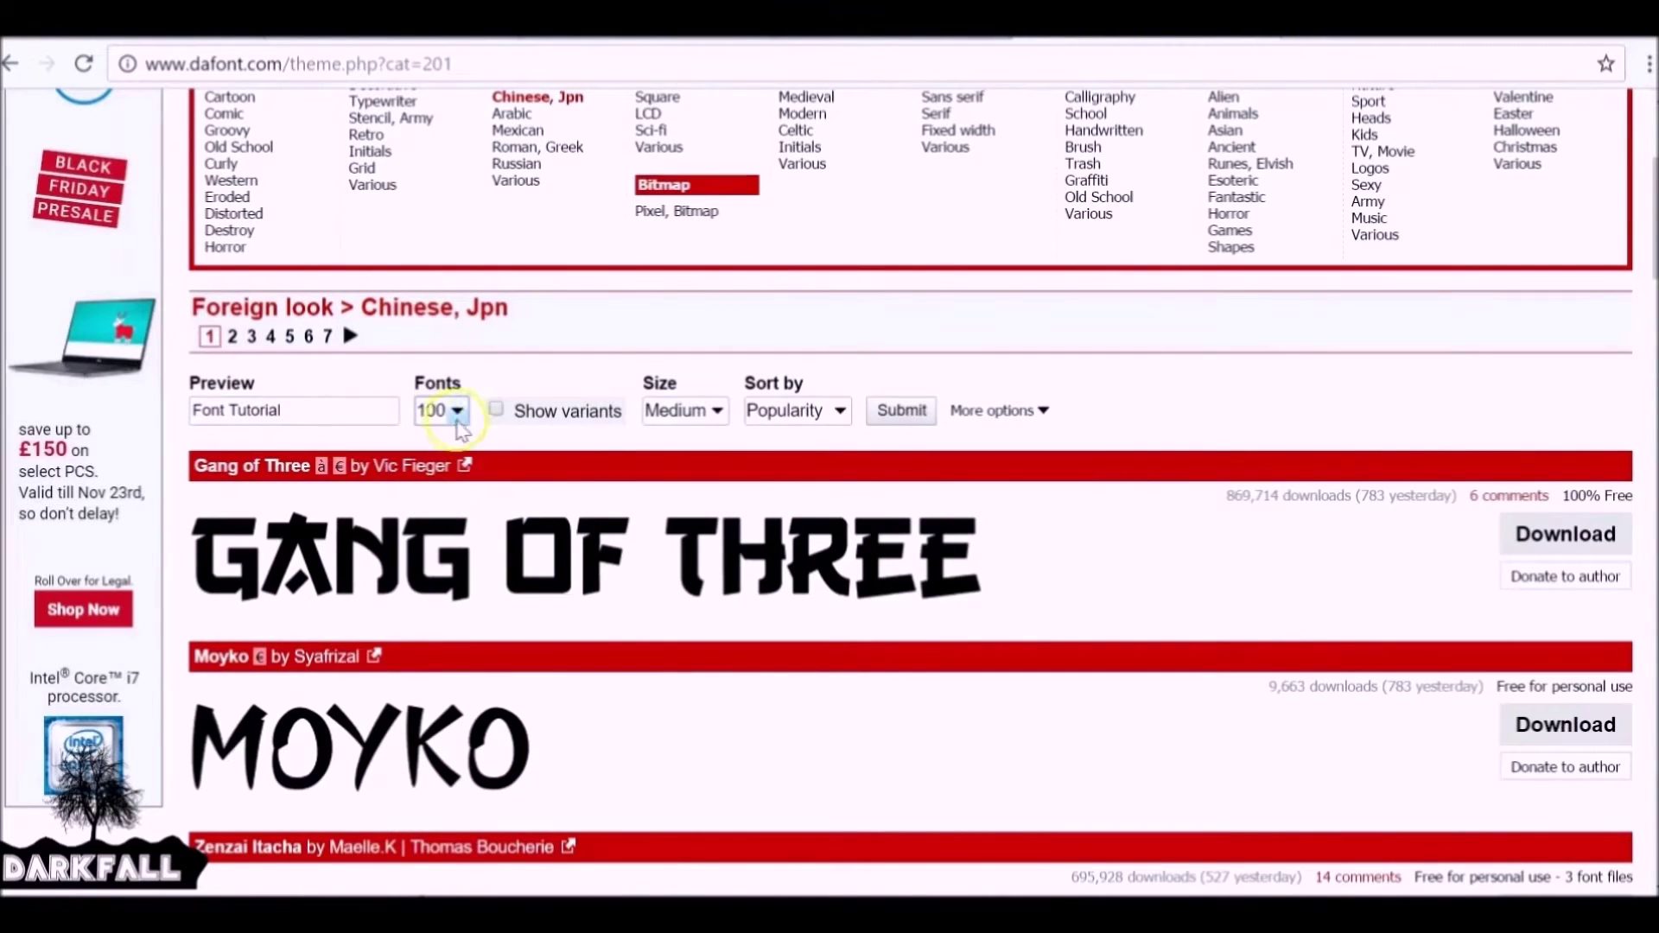
left_click(499, 411)
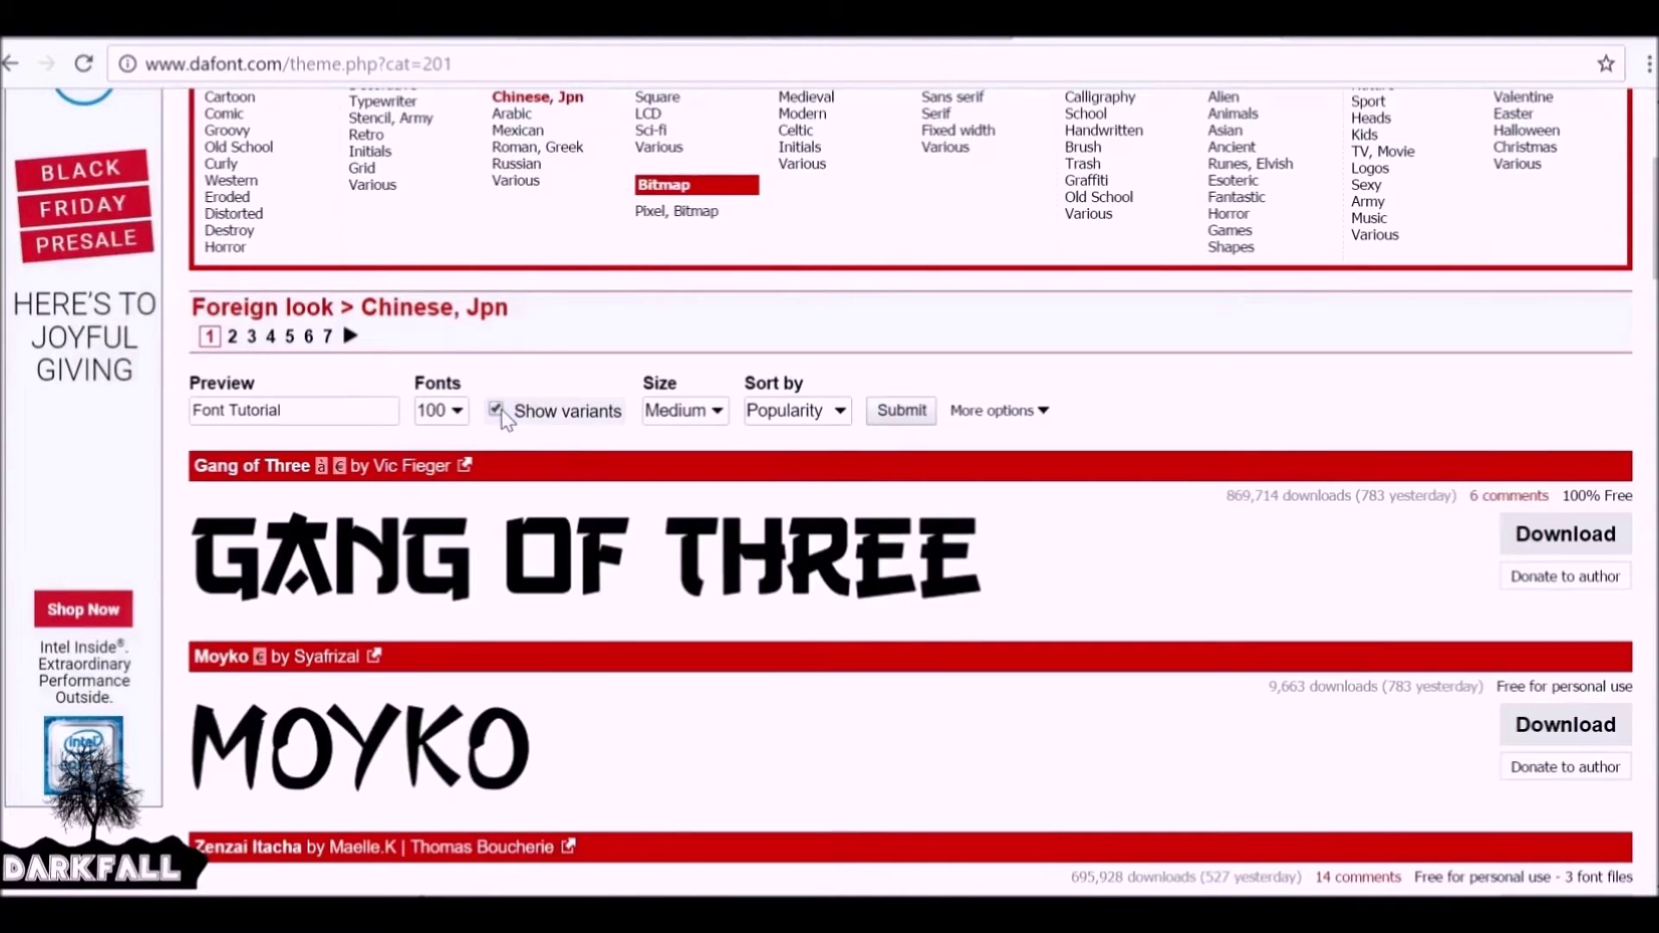
left_click(674, 415)
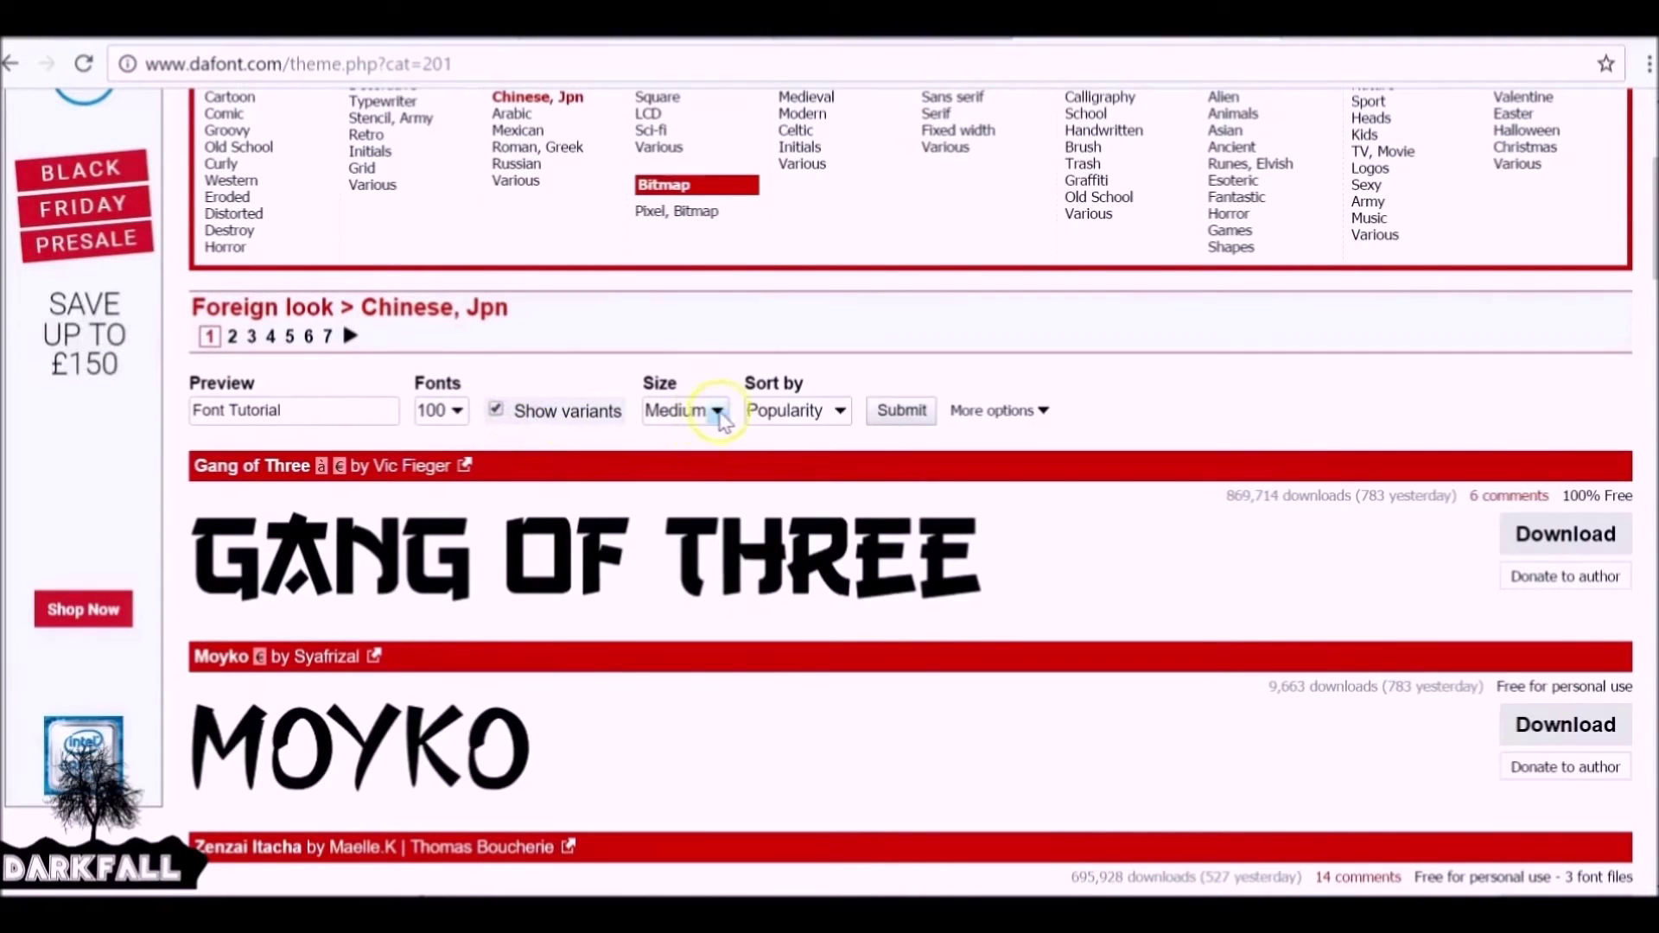
left_click(710, 455)
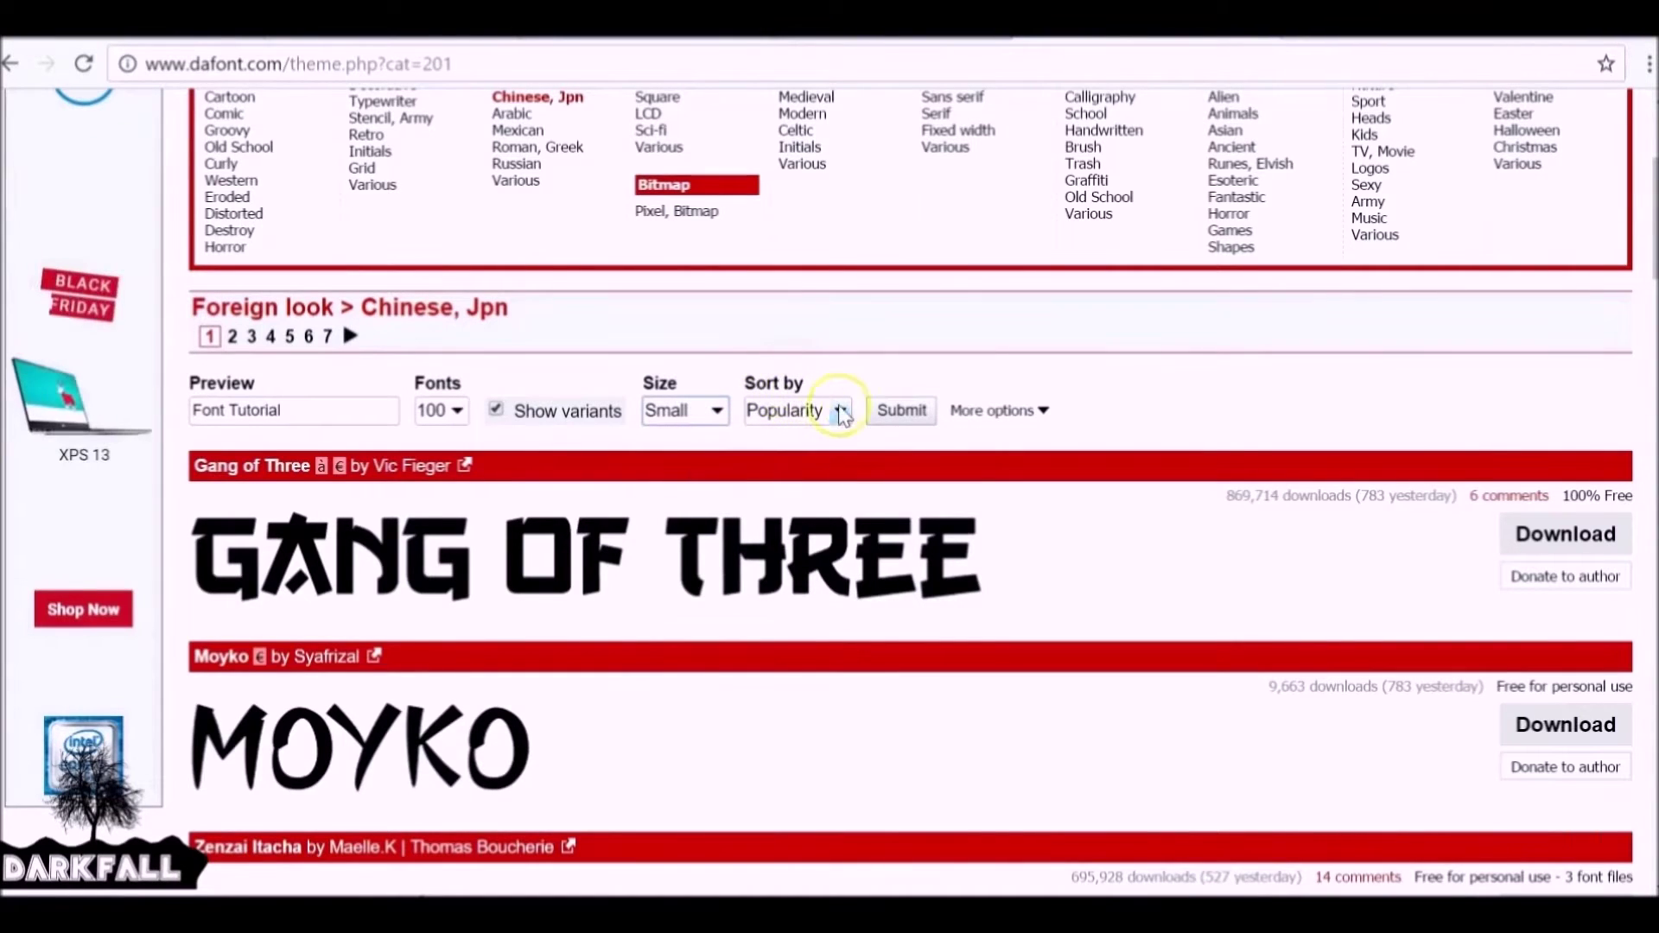
left_click(992, 411)
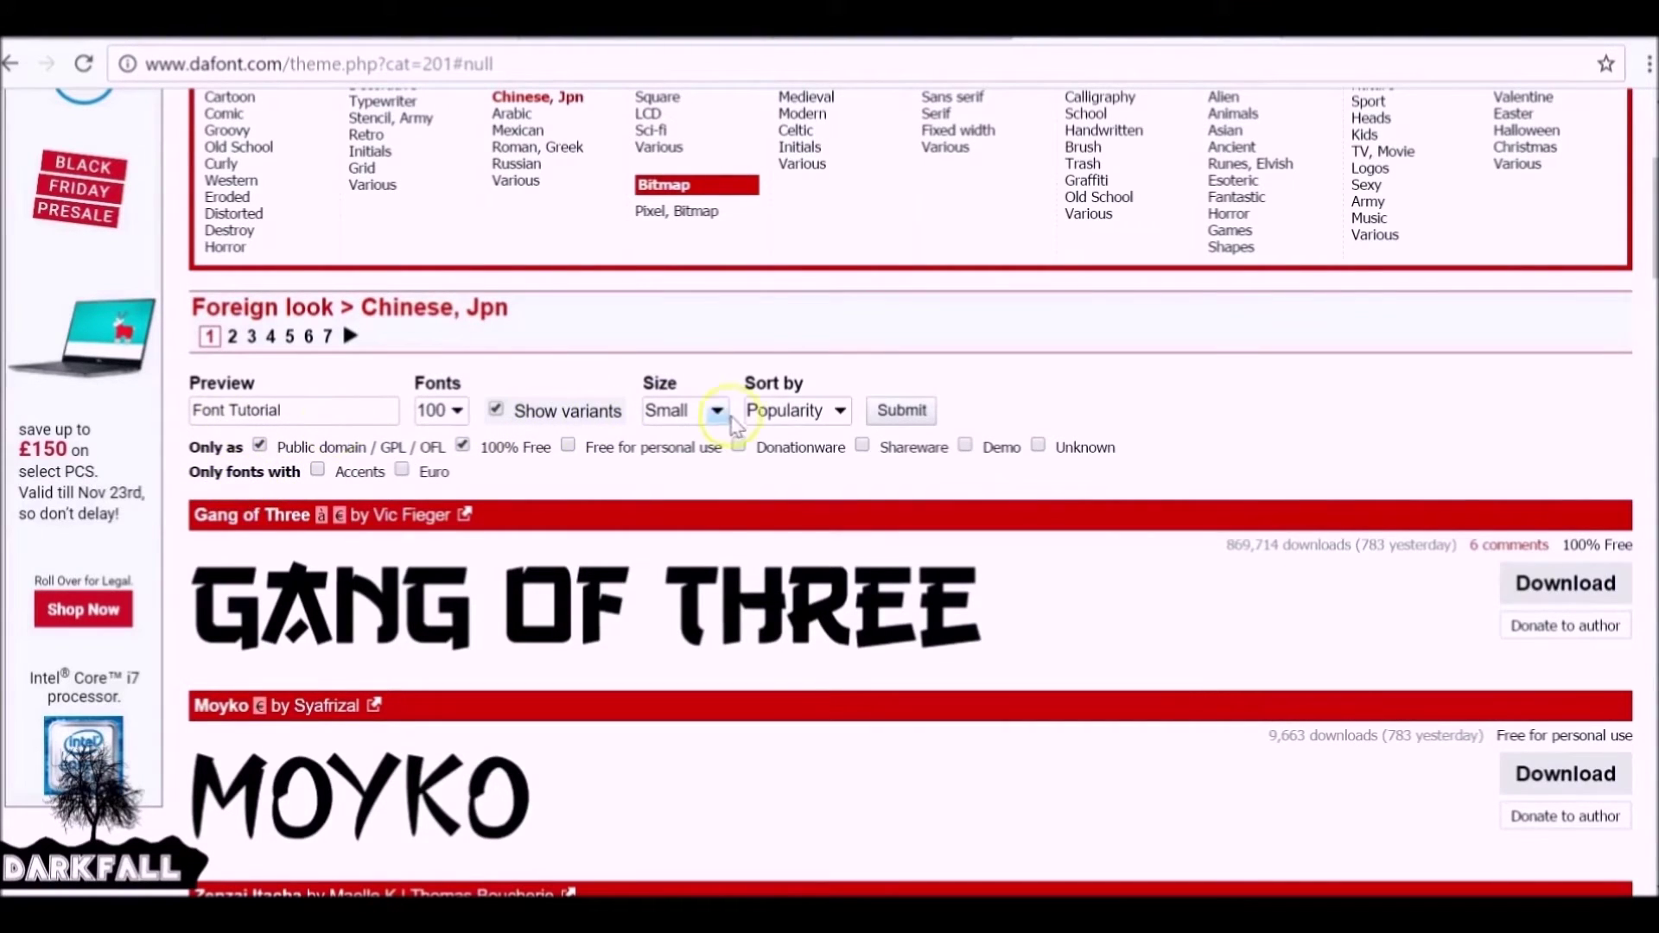
left_click(895, 411)
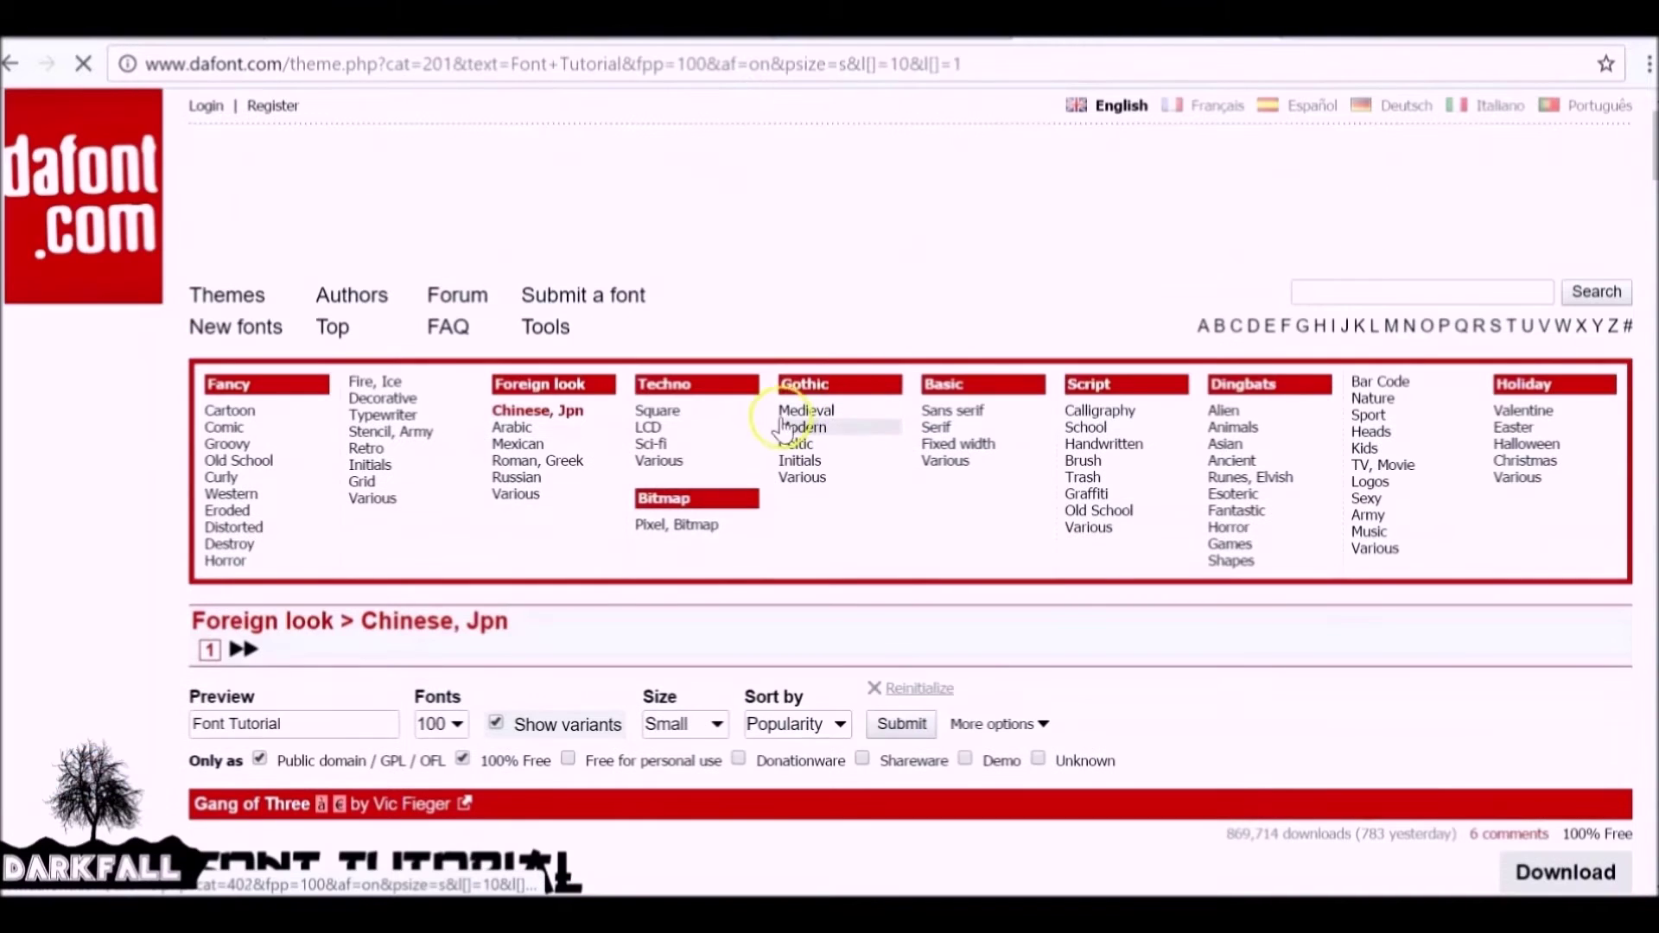
Download the Gang of Three font archive and open the downloaded file.
scroll(1338, 307, "down", 5)
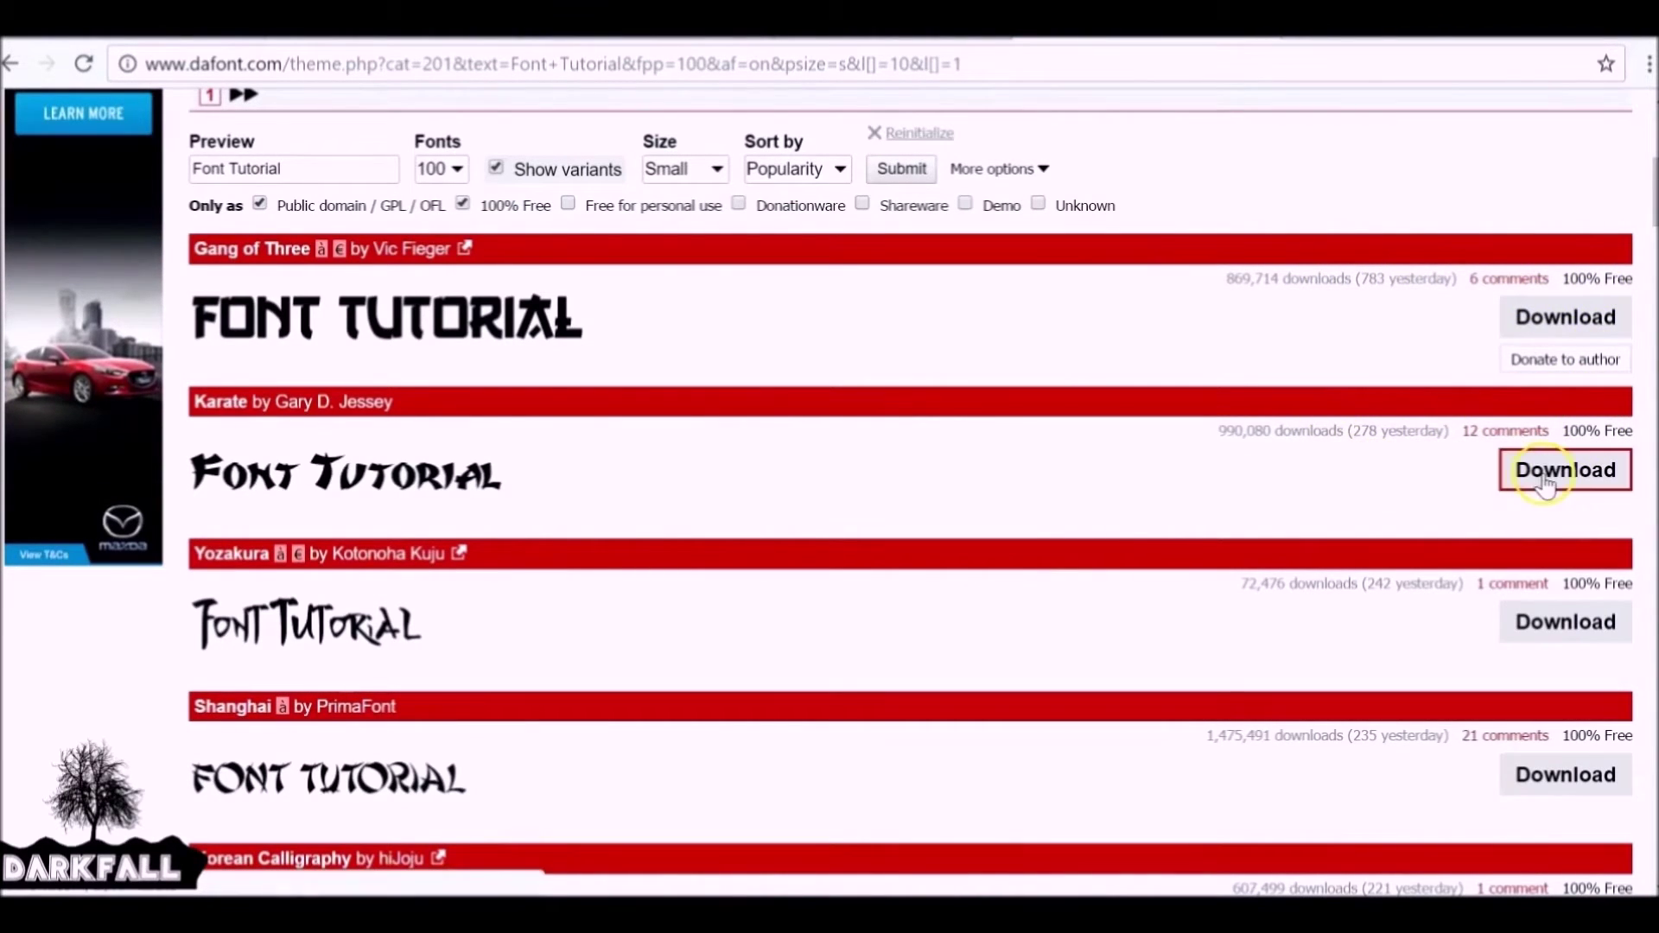
left_click_drag(1652, 200, 1652, 205)
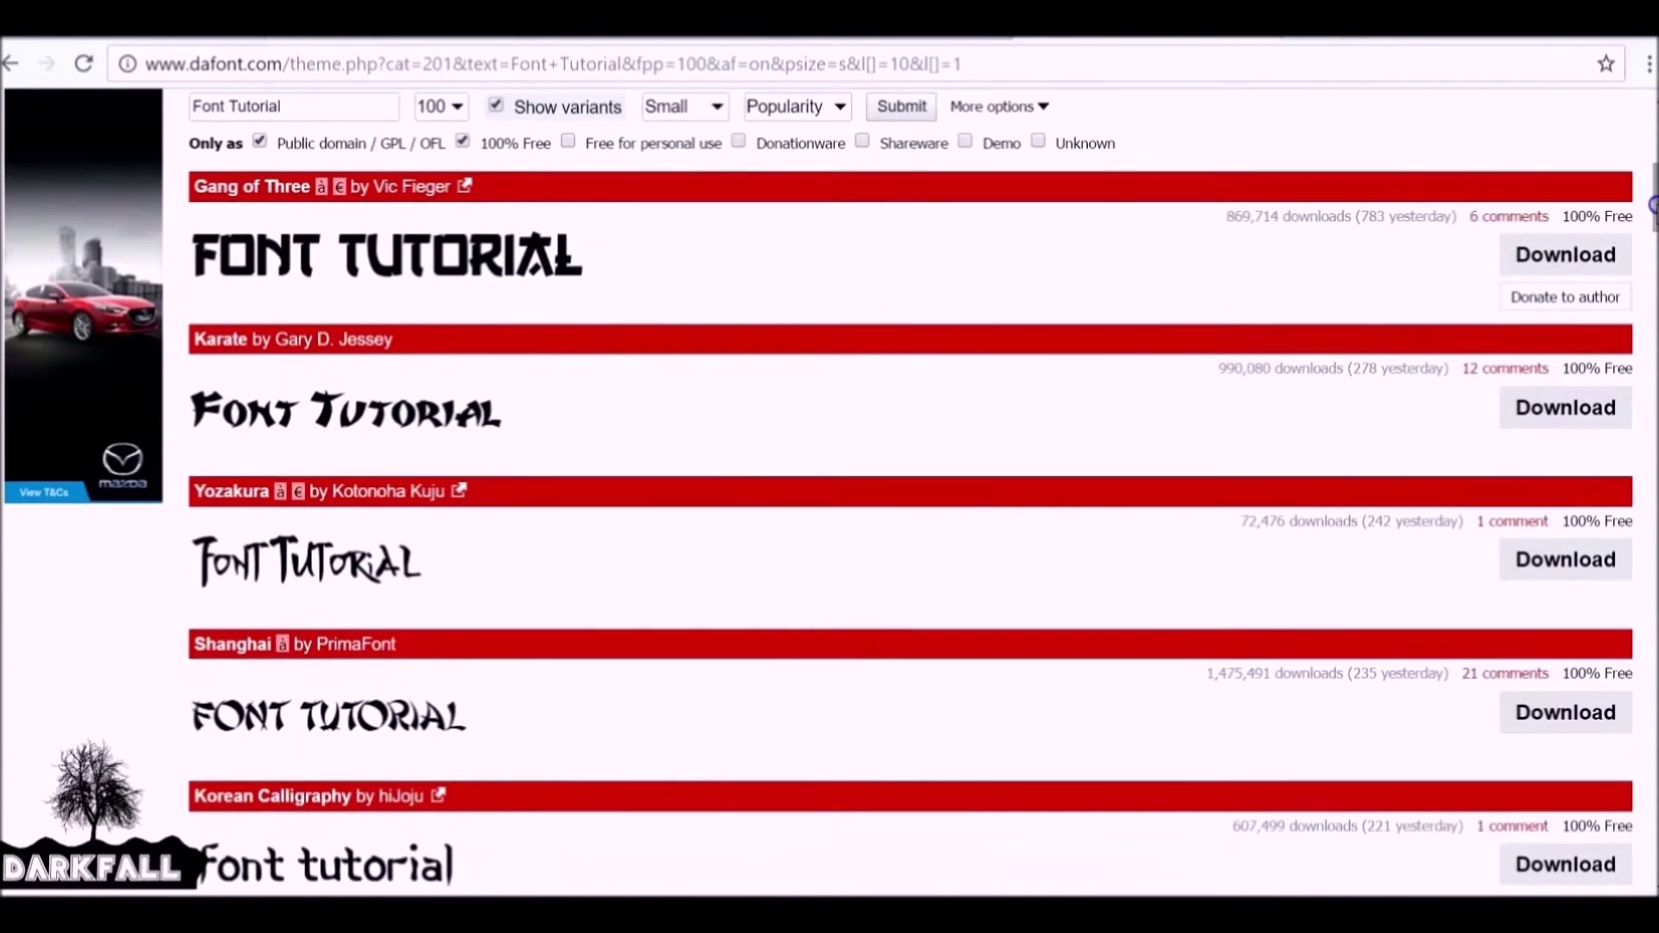
left_click(1551, 265)
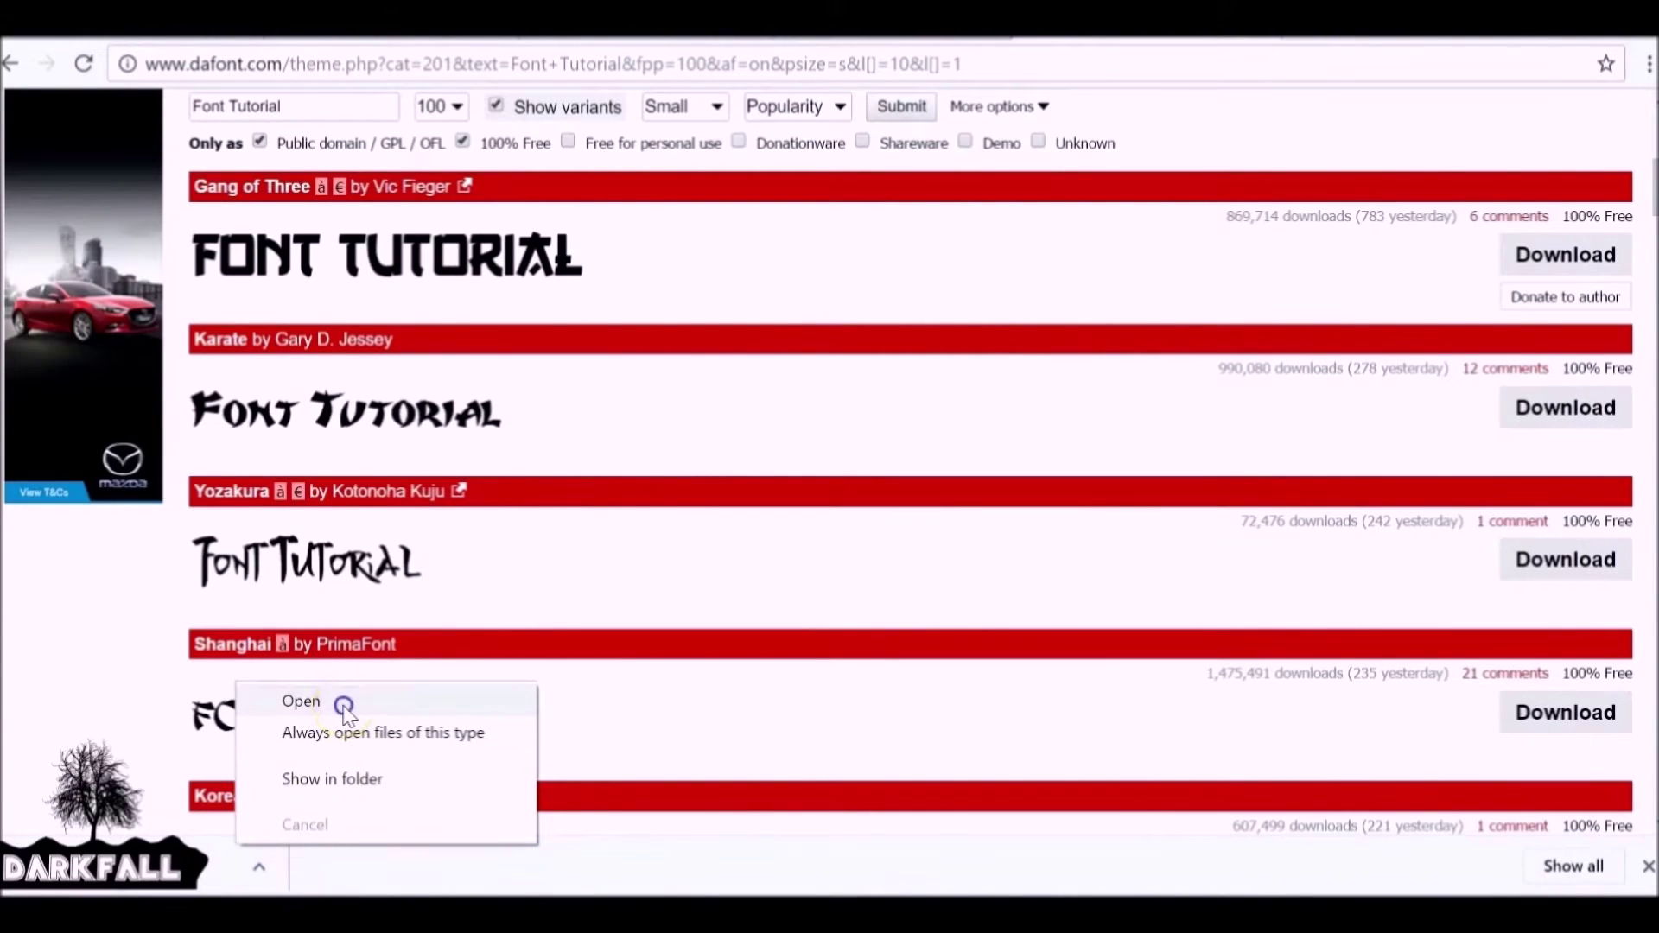
left_click(337, 702)
Extract go3v2.ttf into a new GangofThree folder in the fonts folder, then close 7-Zip.
left_click(205, 374)
mouse_move(577, 166)
left_mouse_down()
mouse_move(678, 267)
mouse_move(595, 168)
left_mouse_up()
left_click(240, 250)
left_click(1126, 349)
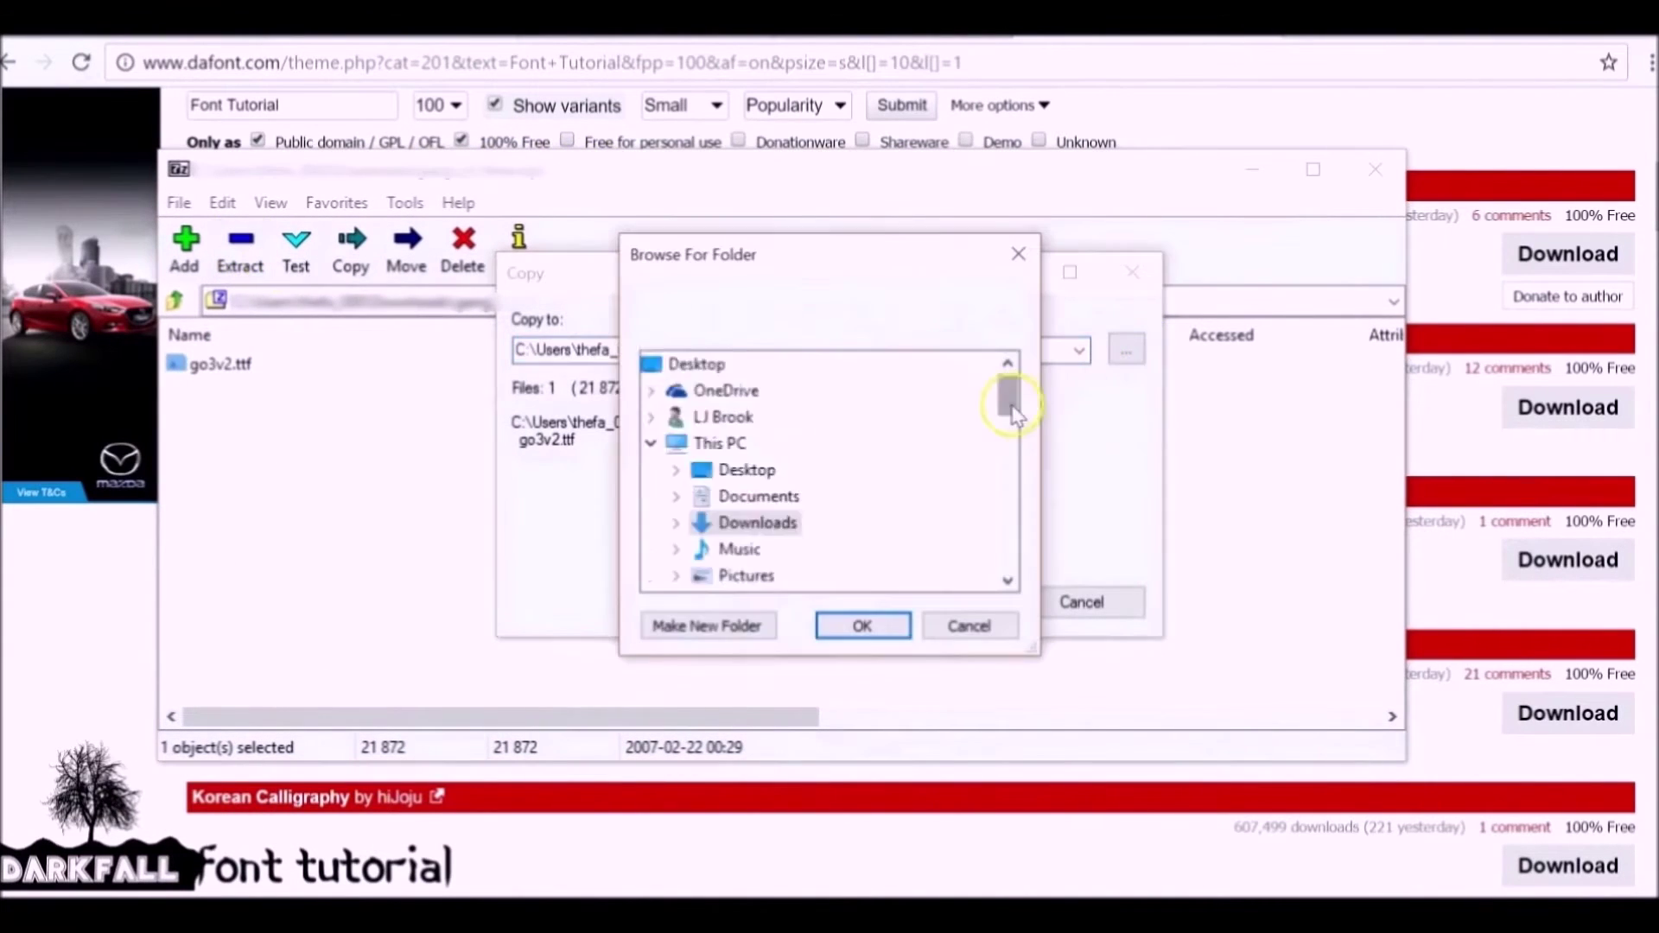
left_click(707, 625)
type("GangofThree")
key("Return")
left_click(862, 625)
left_click(940, 607)
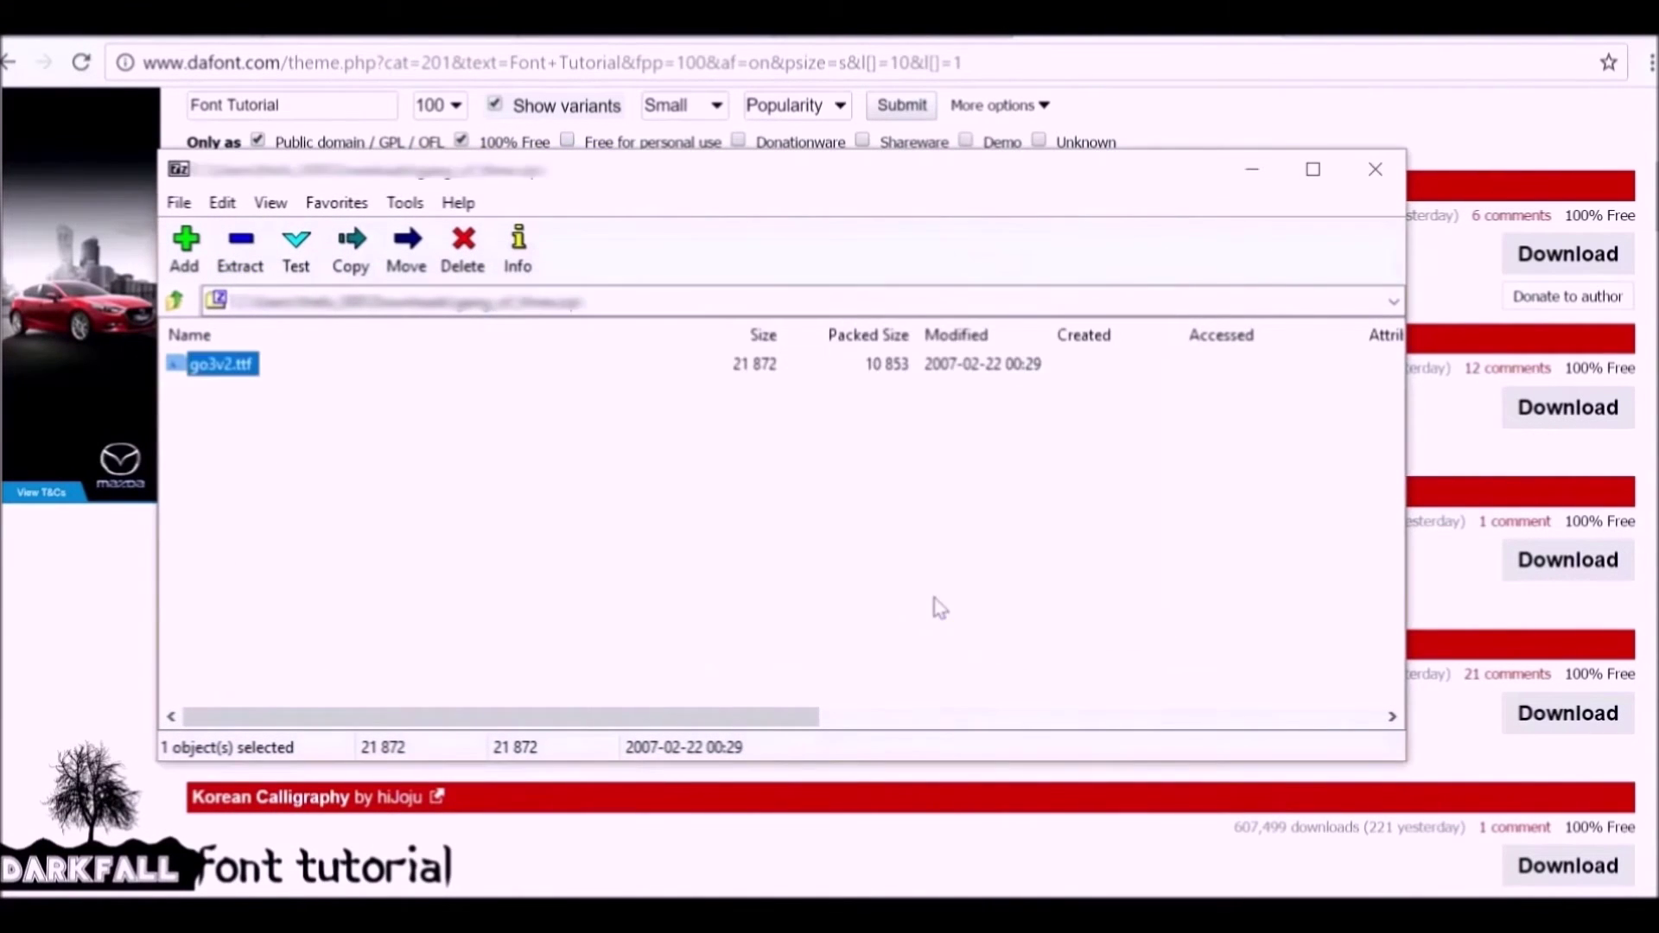
left_click(1374, 169)
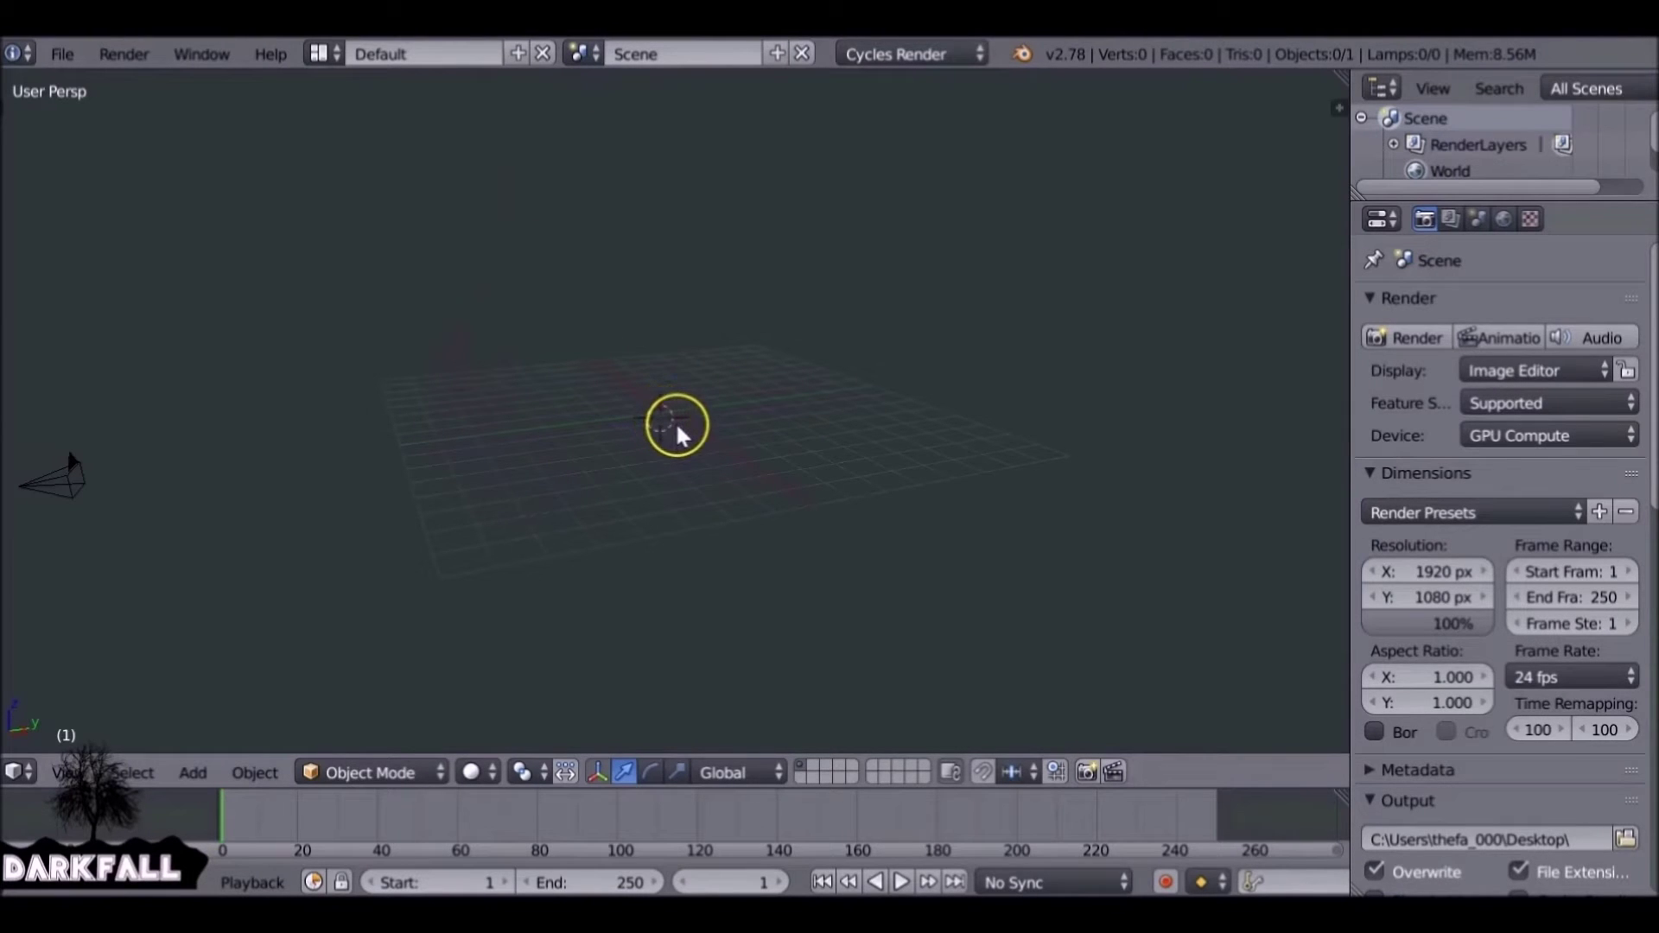
Add a Text object, scale it up and rotate it 90° on X to stand upright.
key("shift+a")
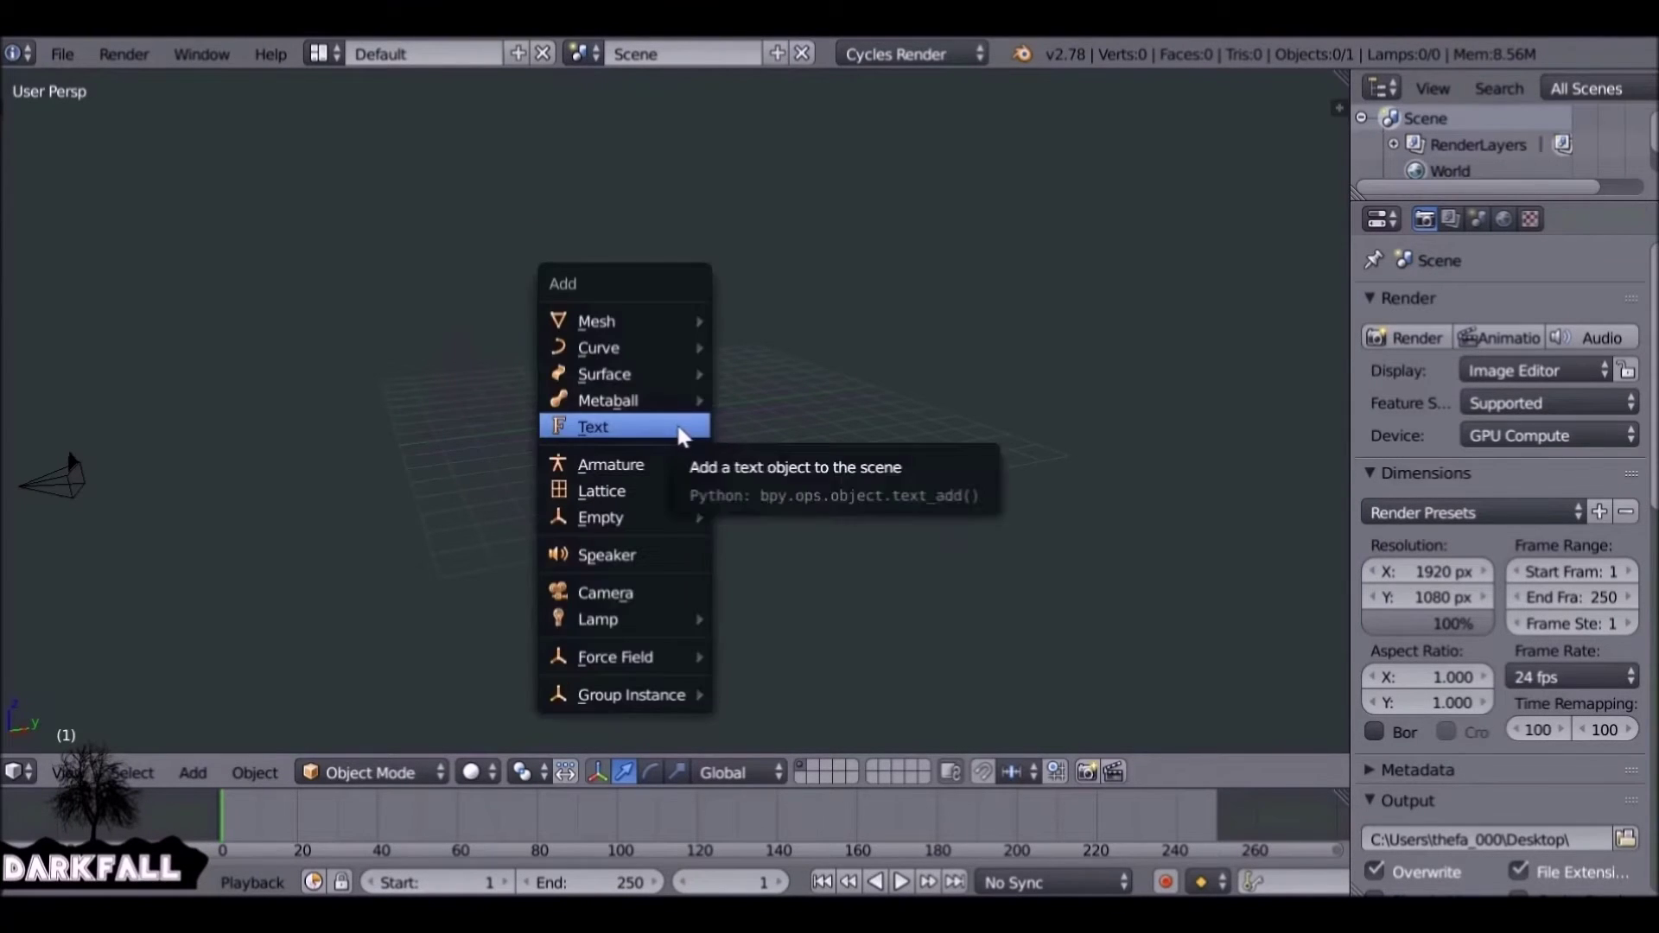
left_click(682, 429)
key("s")
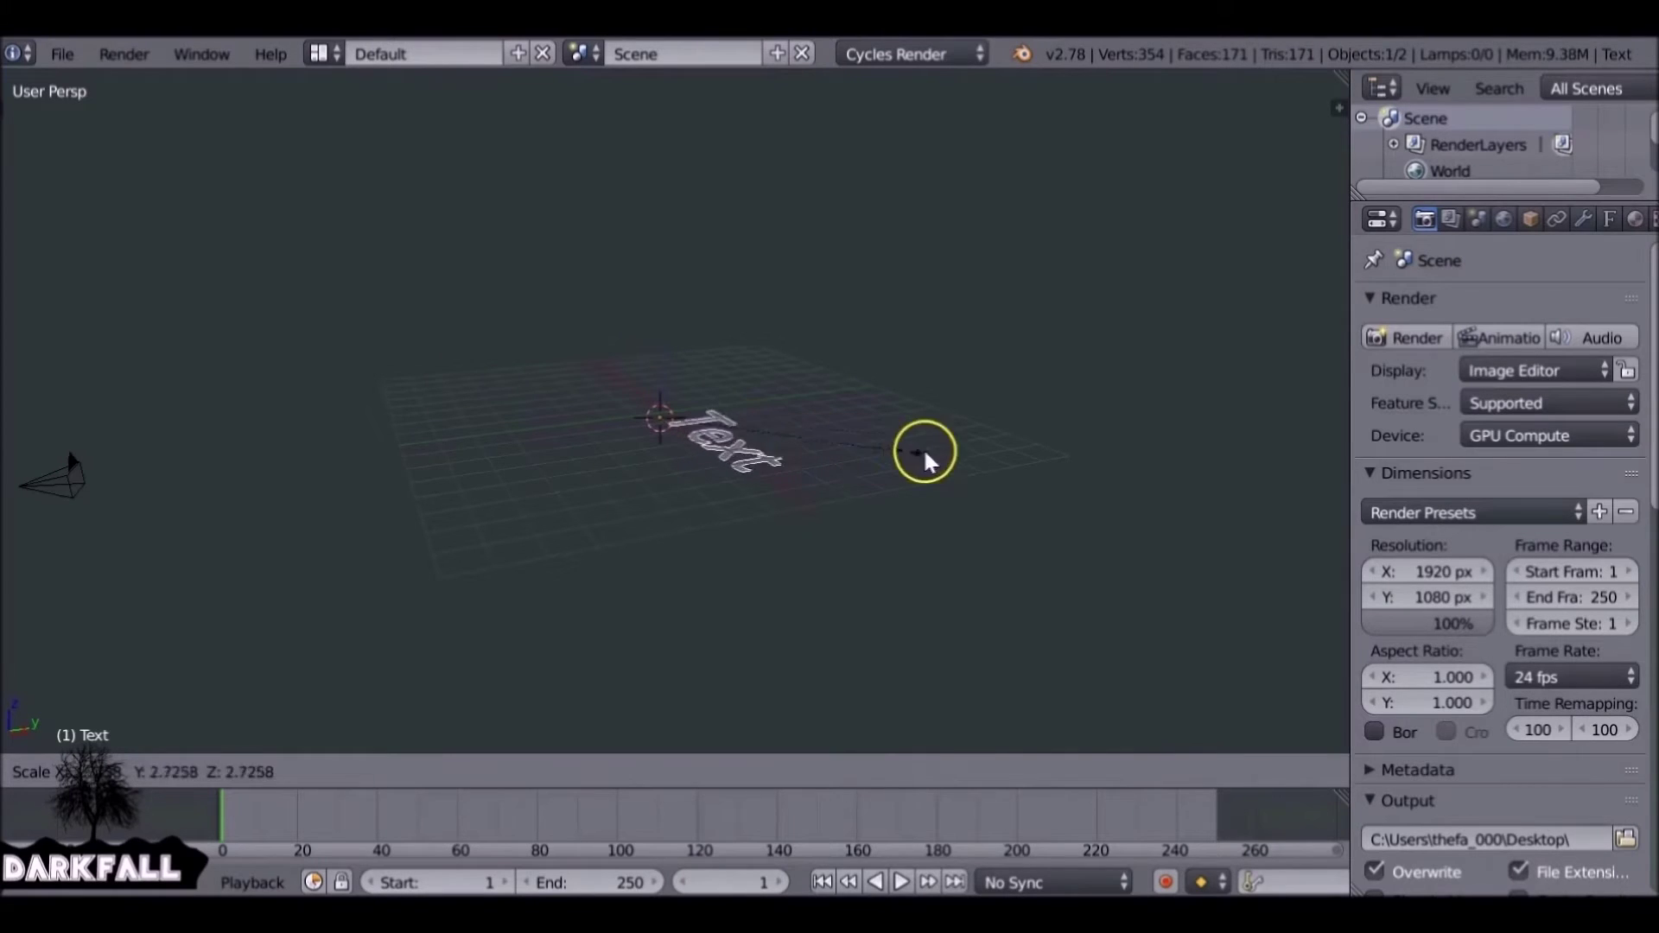
left_click(1142, 422)
key("r")
key("x")
key("9")
key("0")
key("Return")
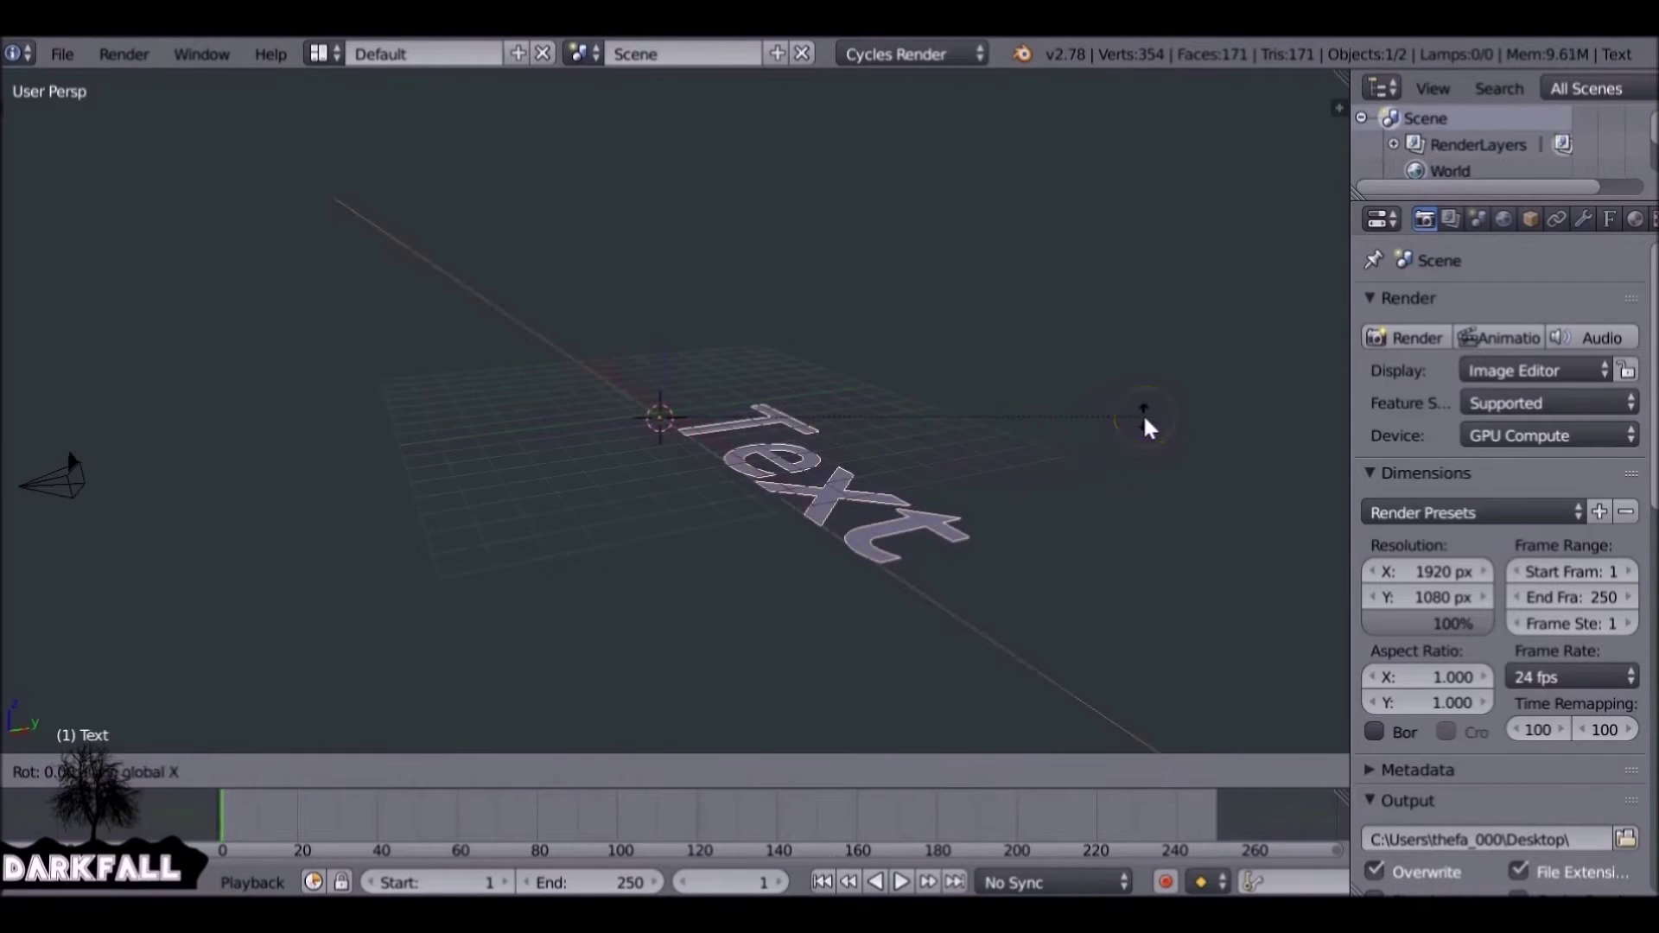
middle_click_drag(574, 592, 666, 570)
Load go3v2.ttf from the fonts/GangofThree folder as the text's Regular font.
left_click(1610, 218)
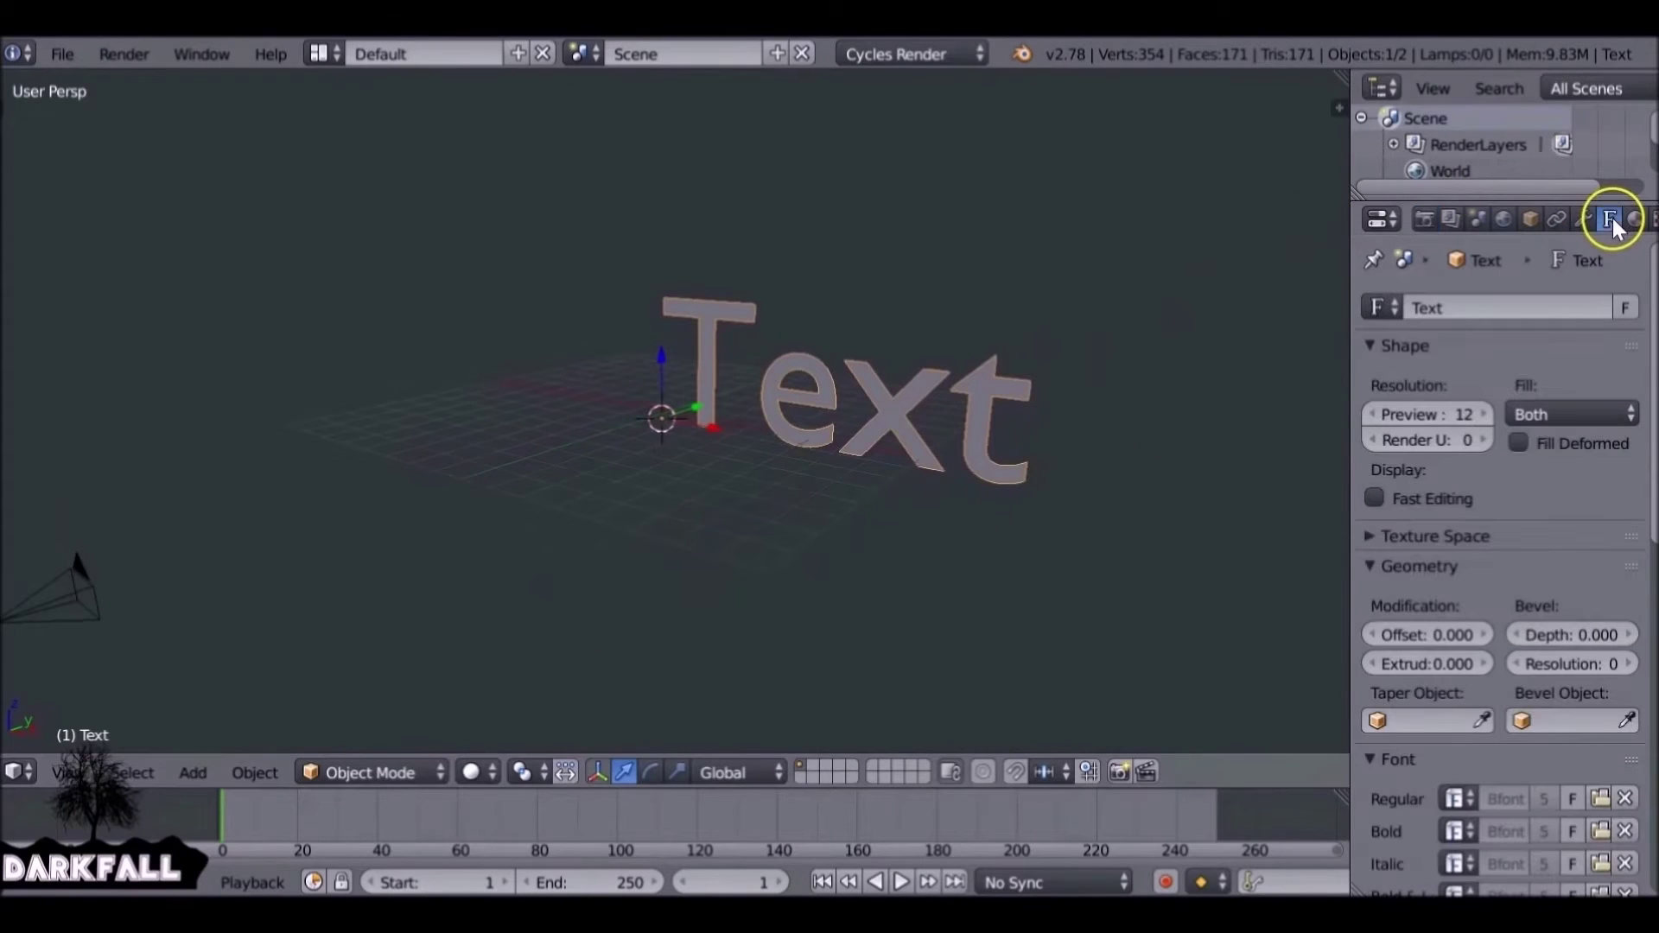
left_click_drag(1652, 293, 1653, 396)
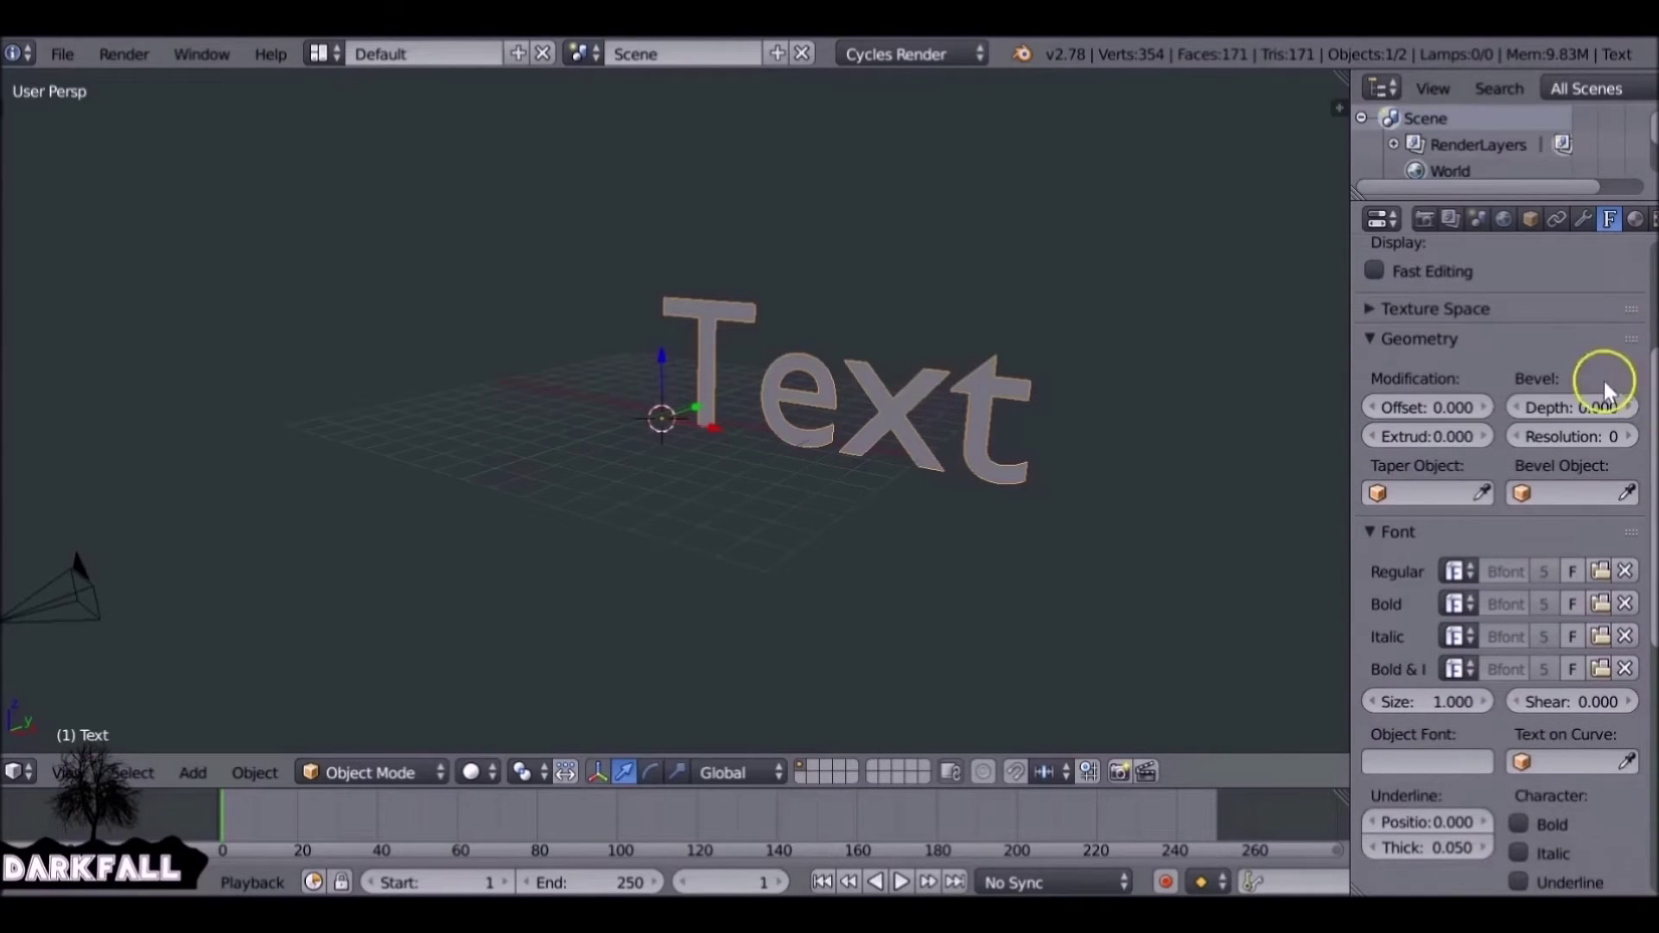
left_click(1600, 571)
scroll(33, 216, "down", 4)
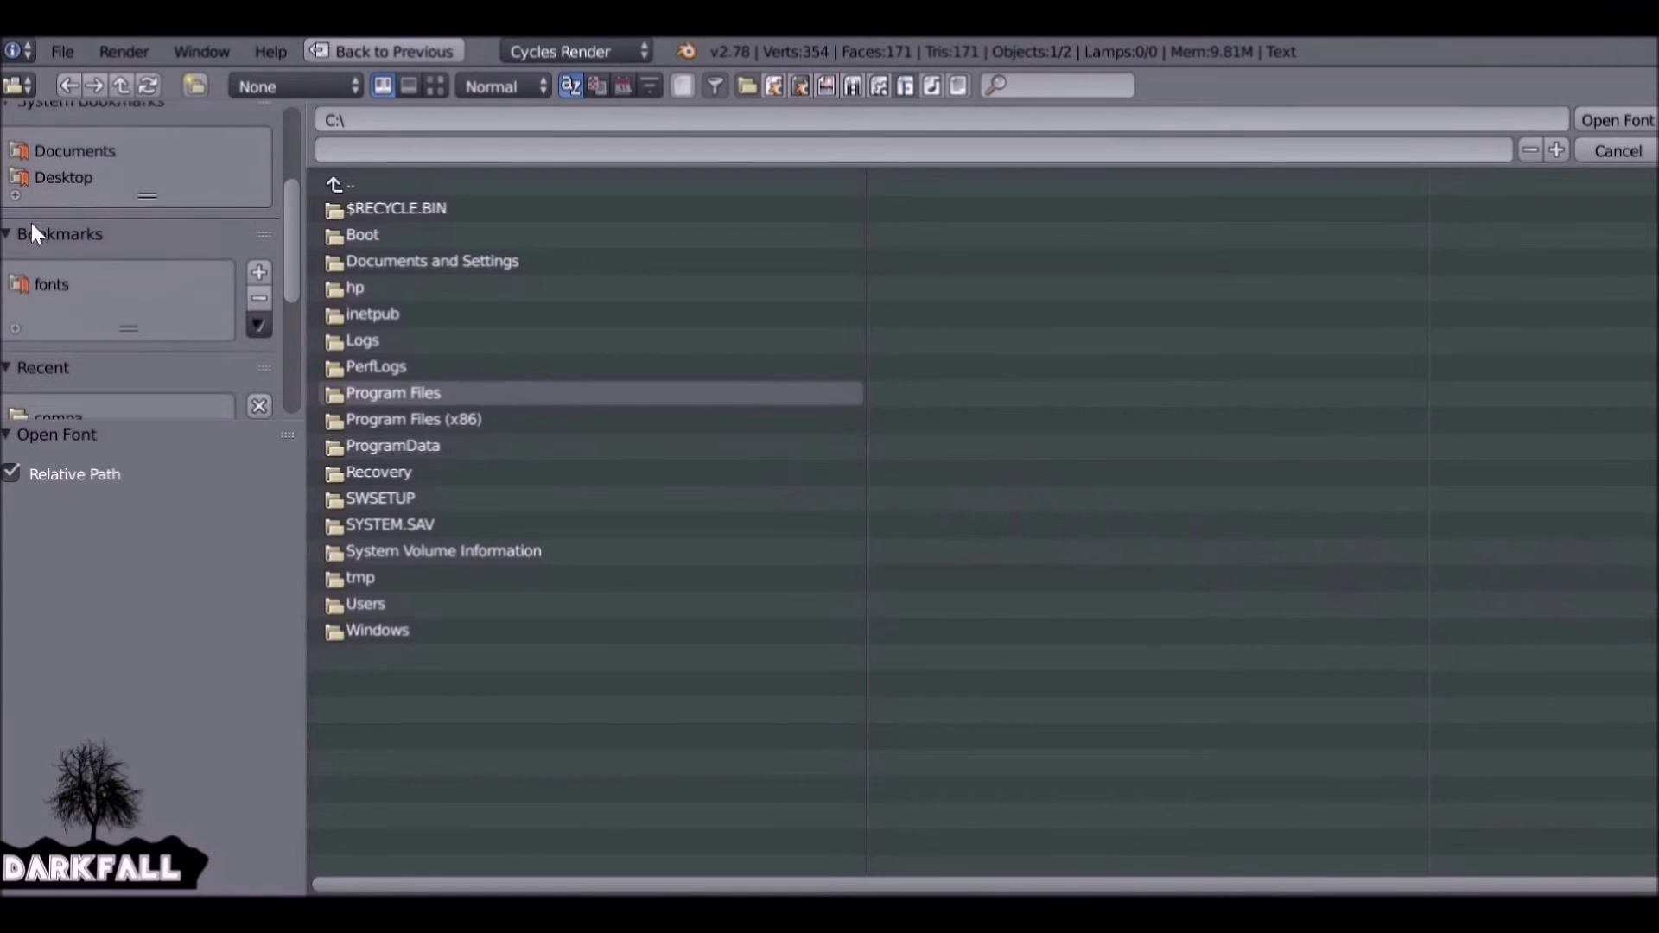
left_click(74, 176)
left_click(51, 284)
left_click(458, 472)
left_click(397, 211)
left_click(1602, 120)
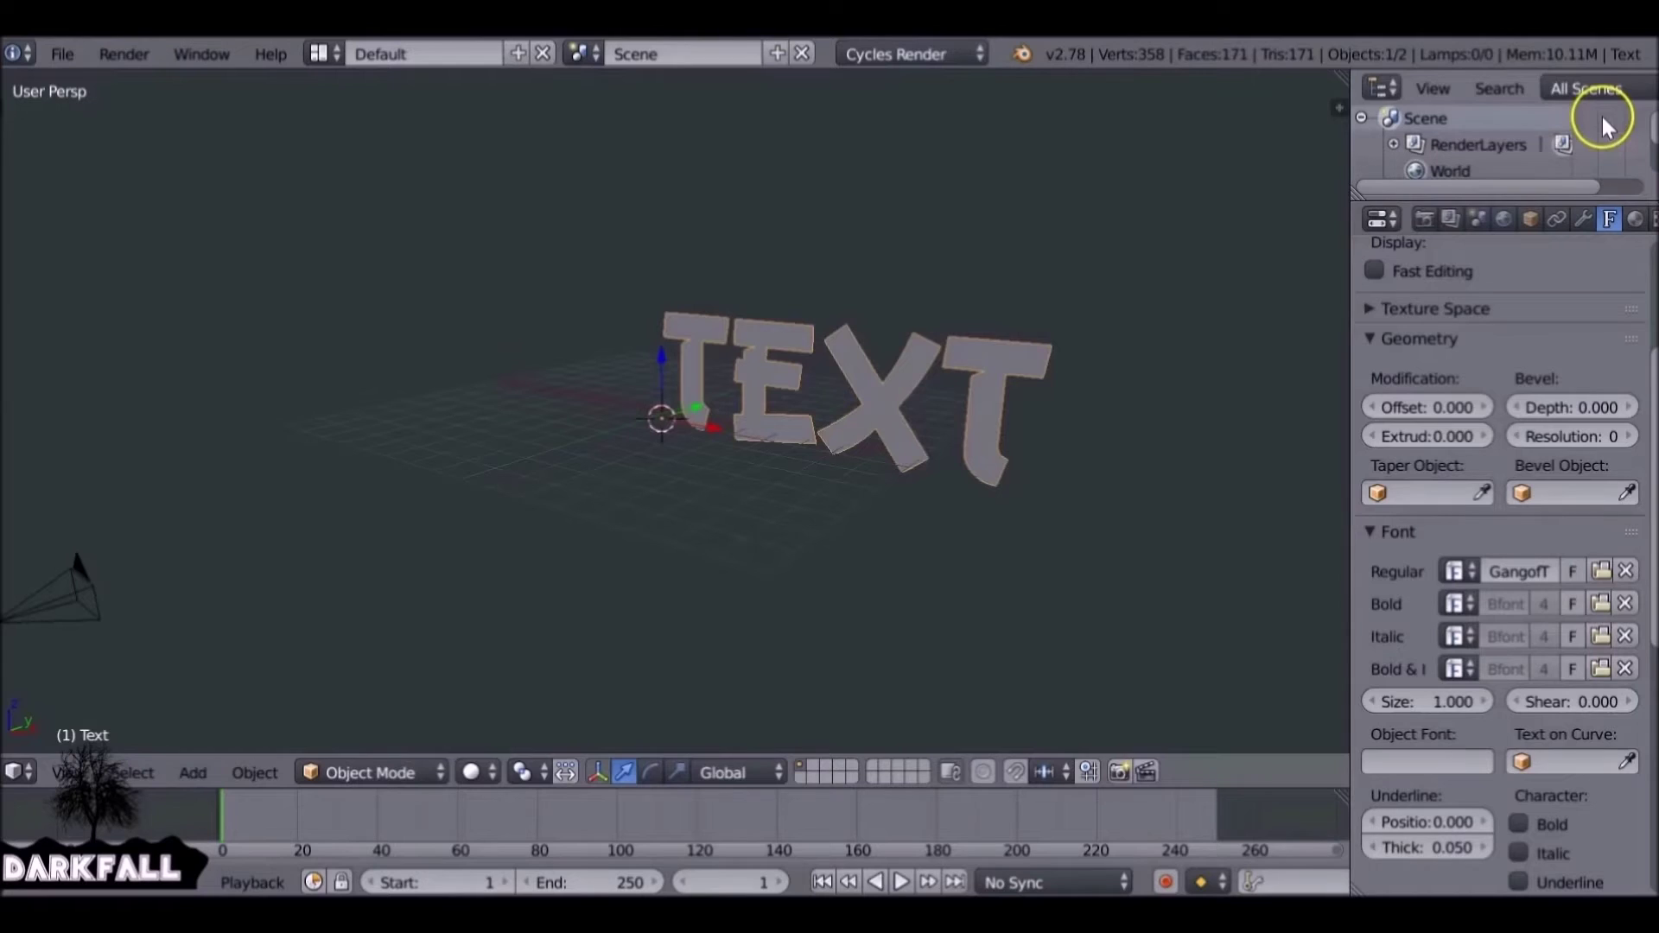
In Edit Mode, replace the word TEXT with 'FONT TUTO'.
middle_click_drag(1062, 320, 890, 363)
key("Tab")
key("BackSpace")
key("BackSpace")
key("BackSpace")
key("BackSpace")
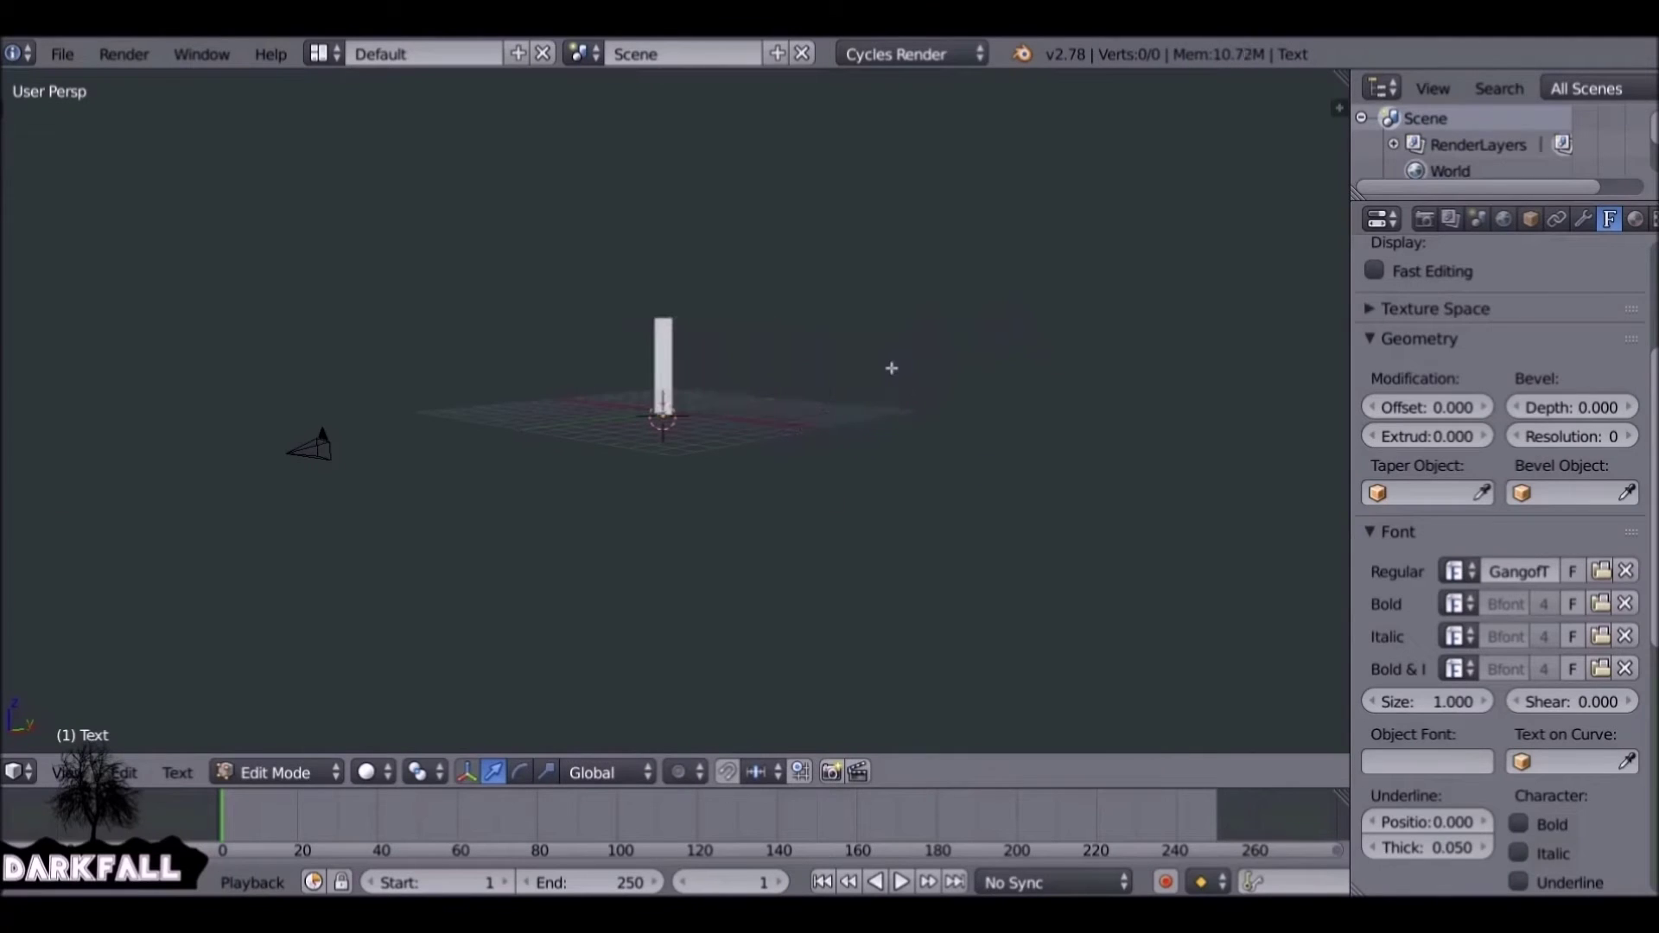
type("FONT")
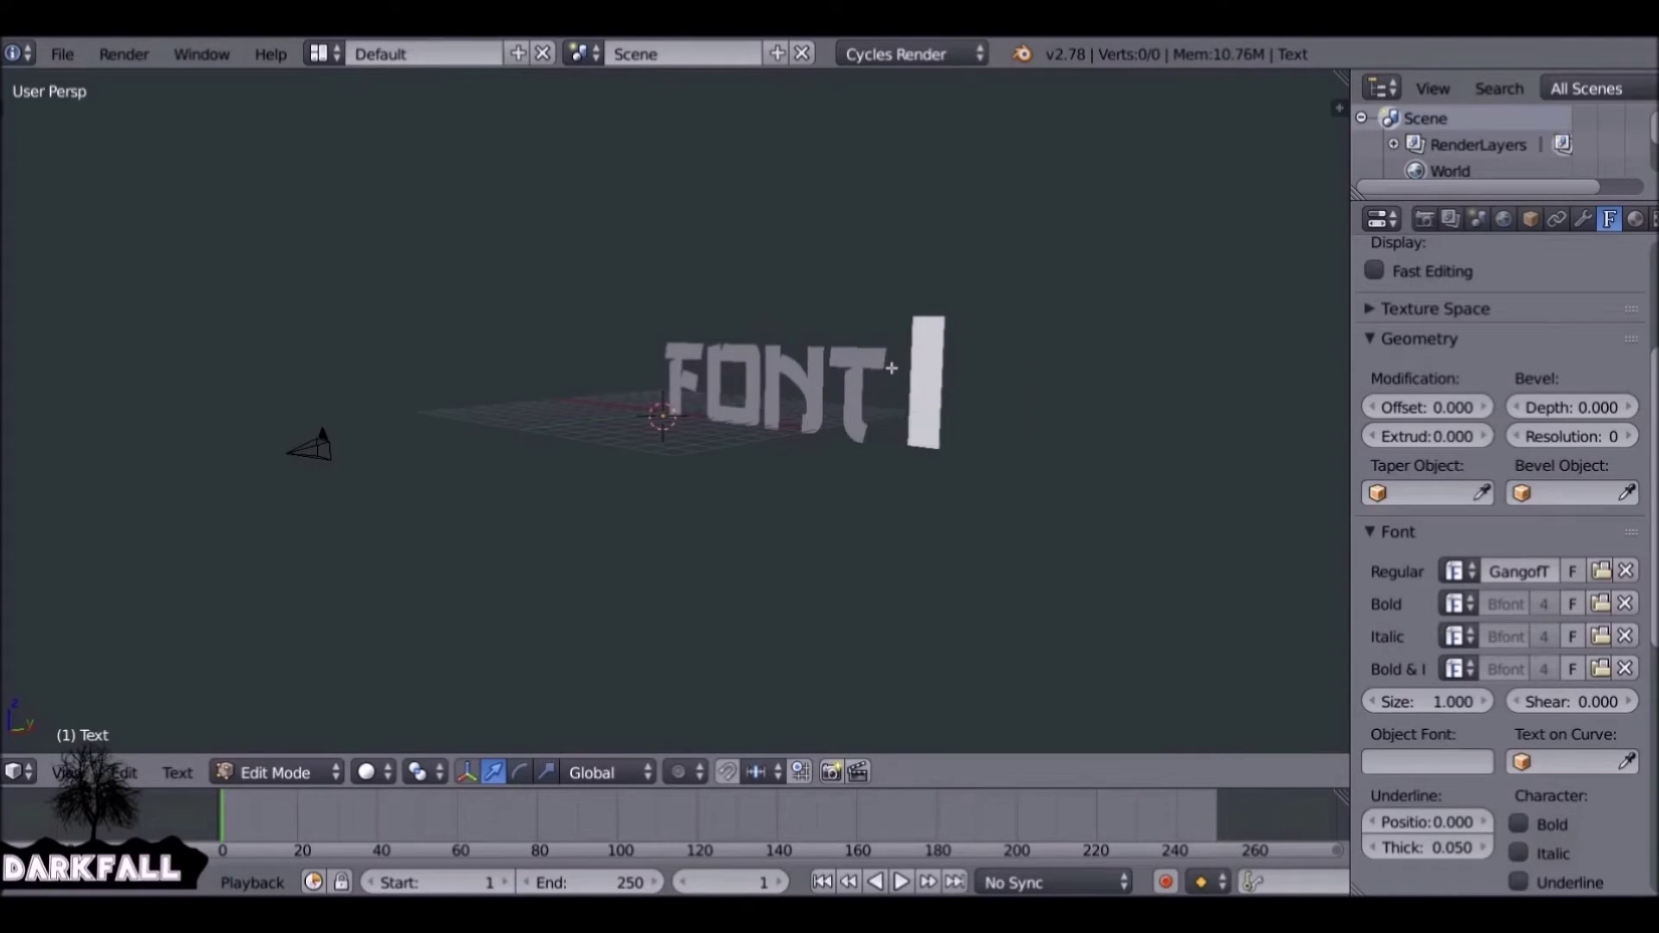
type(" TUTO")
Leave Edit Mode and move the FONT TUTORIAL text along the X axis.
key("Tab")
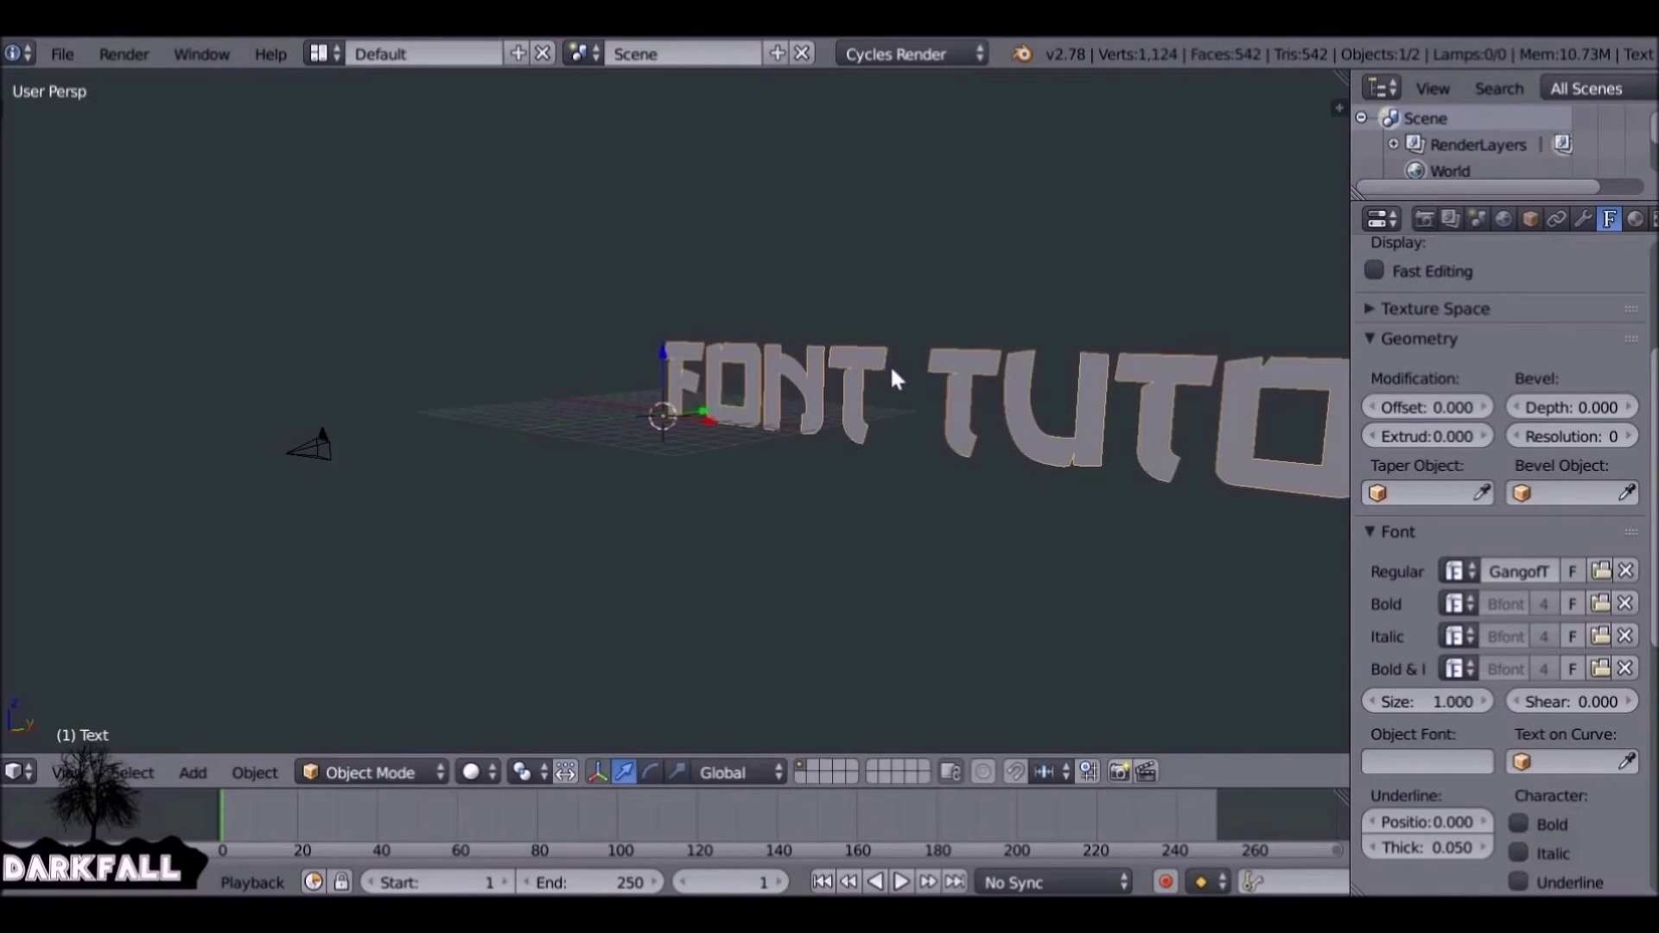
key("g")
key("x")
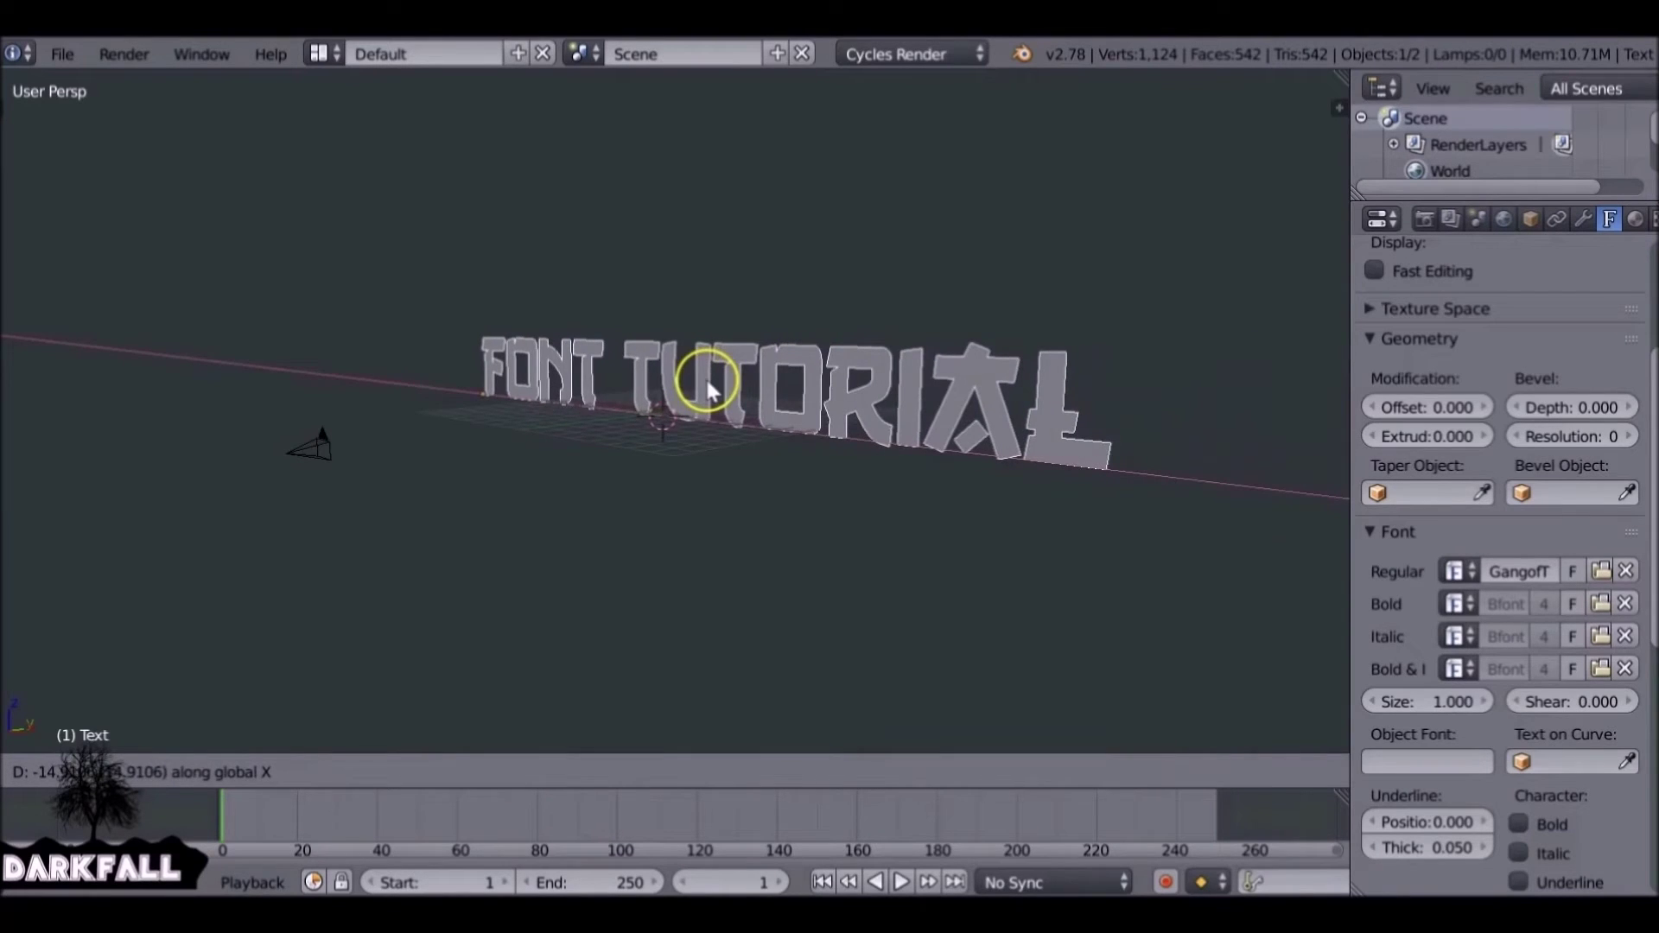
left_click(707, 389)
Duplicate FONT TUTORIAL twice, stacking the copies above and below along Z.
key("shift+d")
key("z")
left_click(716, 325)
key("shift+d")
key("z")
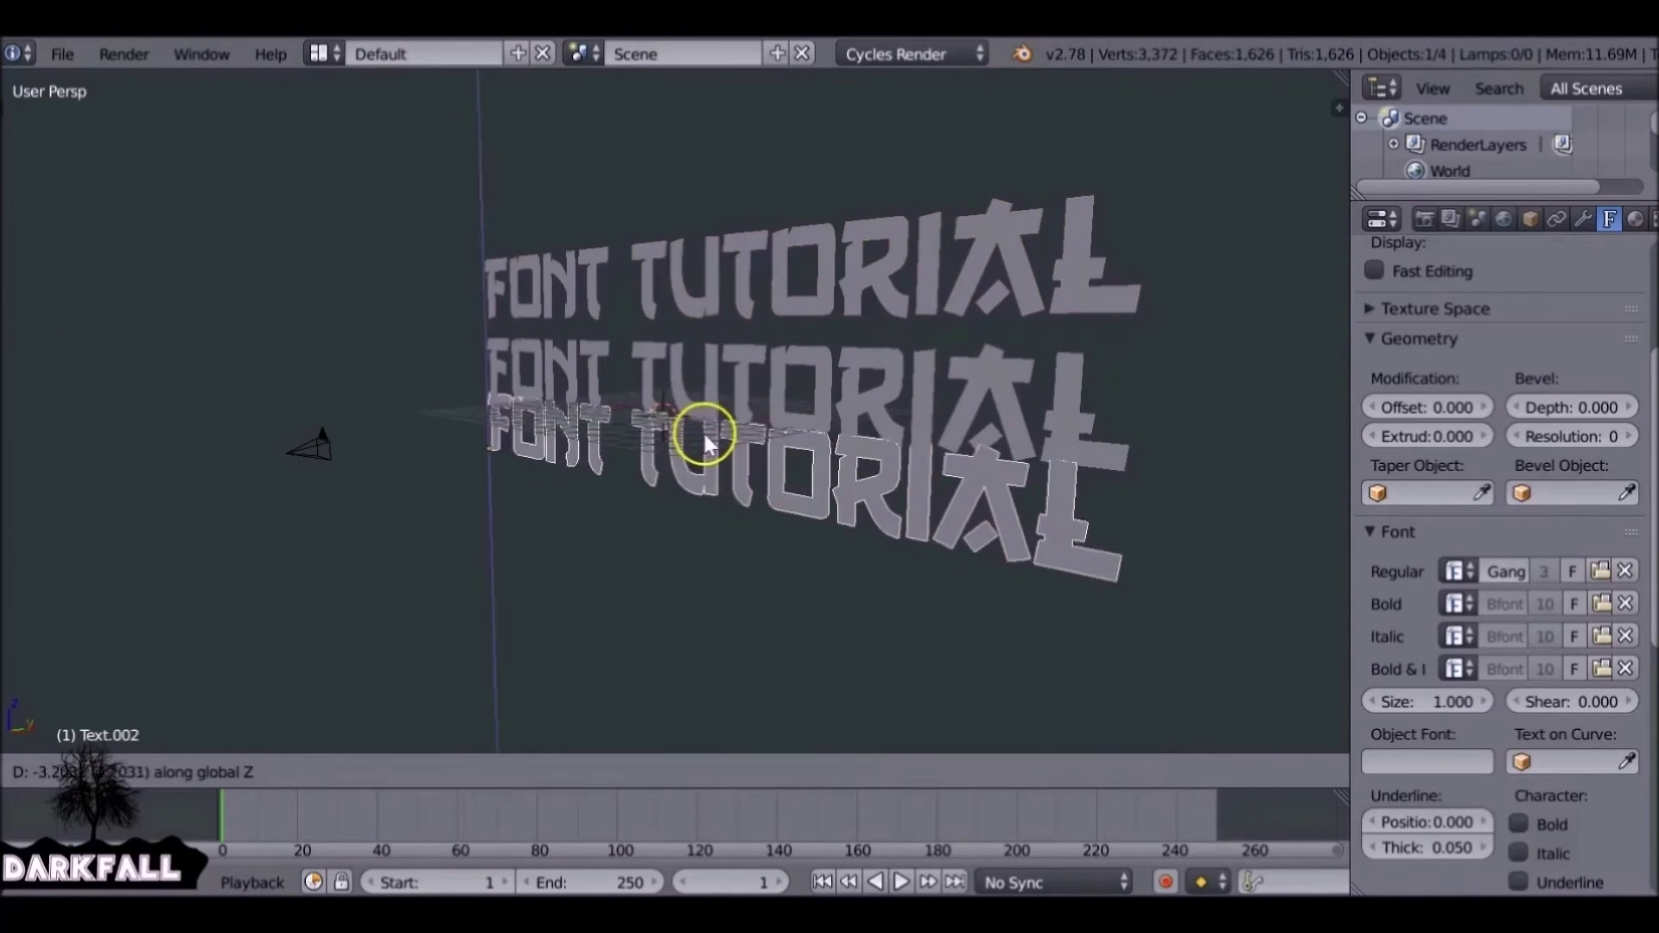
left_click(702, 430)
Rewrite the top copy as 'qwertyuiopasdfghjklzxcvbnm'.
right_click(881, 288)
key("Tab")
key("BackSpace")
key("BackSpace")
key("BackSpace")
key("BackSpace")
key("BackSpace")
key("BackSpace")
key("BackSpace")
key("BackSpace")
key("BackSpace")
key("BackSpace")
key("BackSpace")
key("BackSpace")
key("BackSpace")
type("qwertyuiop")
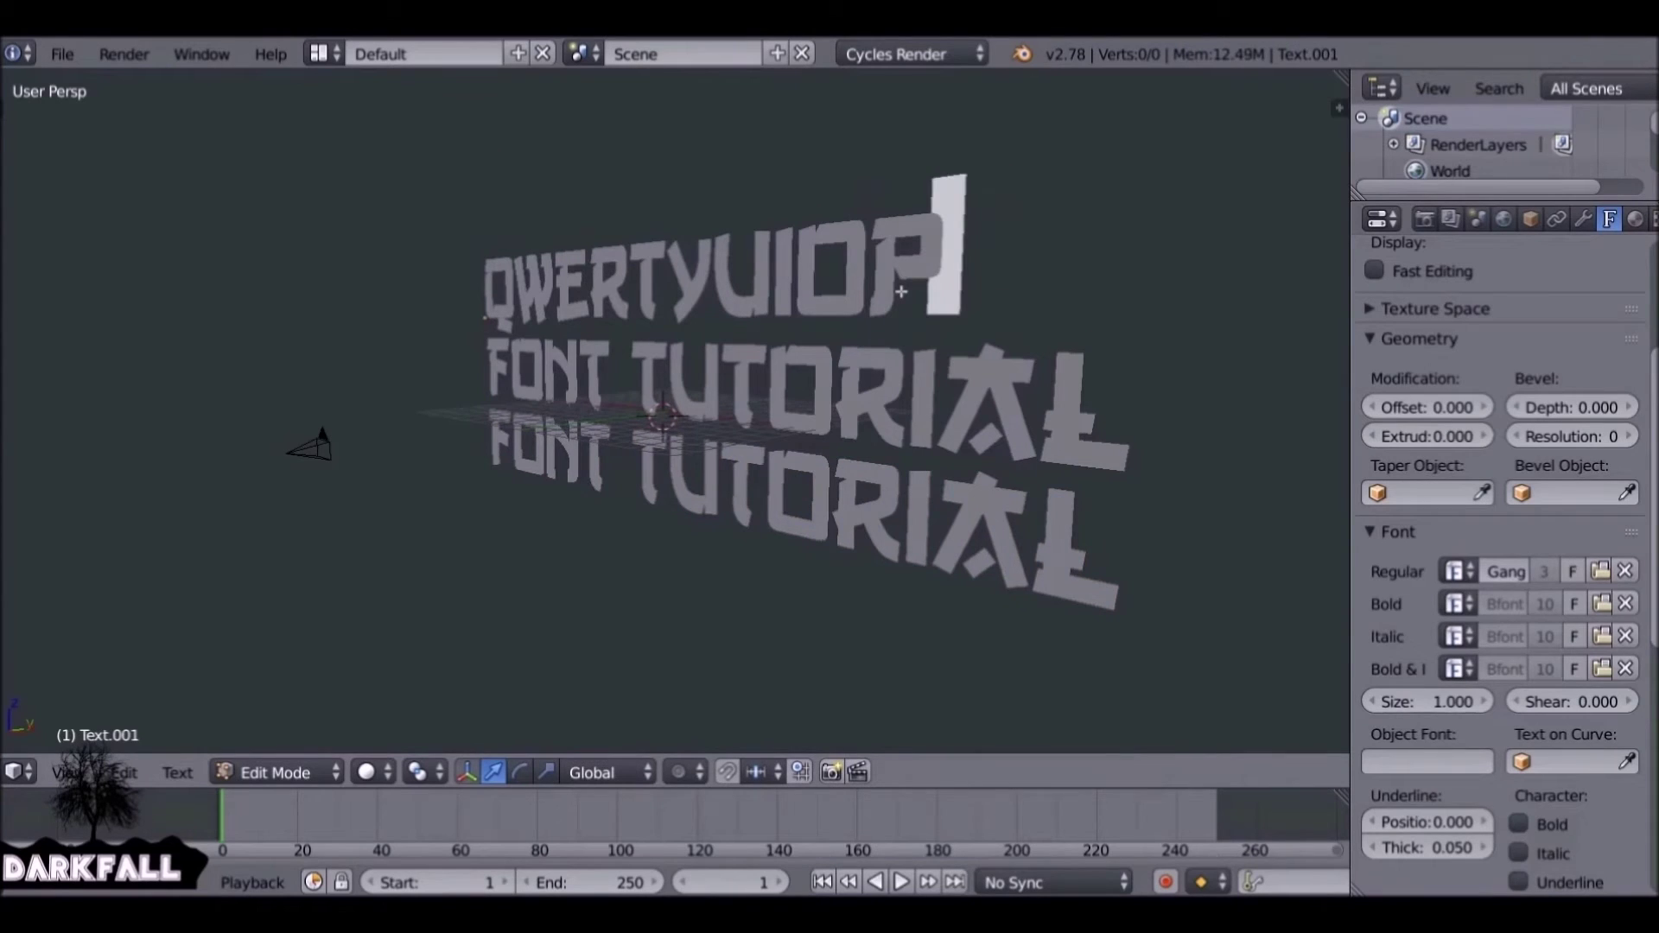
type("asdfghjklzxcvbnm")
key("Tab")
scroll(915, 298, "down", 4)
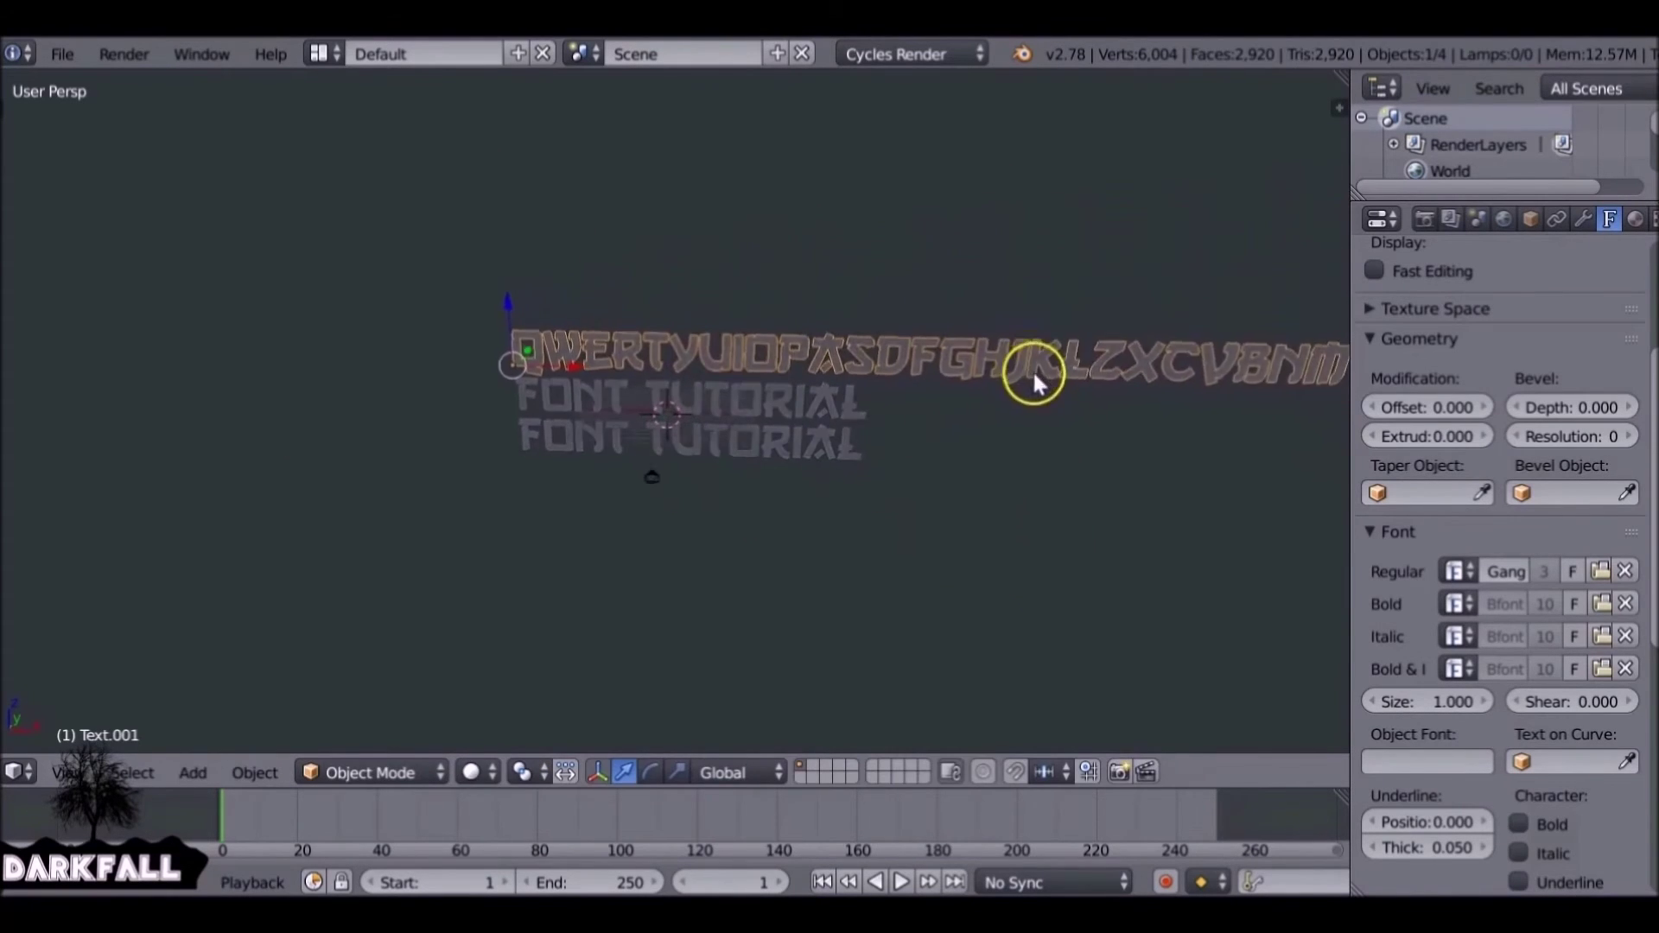
right_click(855, 463)
key("Tab")
key("BackSpace")
key("BackSpace")
key("BackSpace")
key("BackSpace")
key("BackSpace")
key("BackSpace")
key("BackSpace")
key("BackSpace")
key("BackSpace")
key("BackSpace")
key("BackSpace")
key("BackSpace")
key("BackSpace")
type("1234567890")
key("Tab")
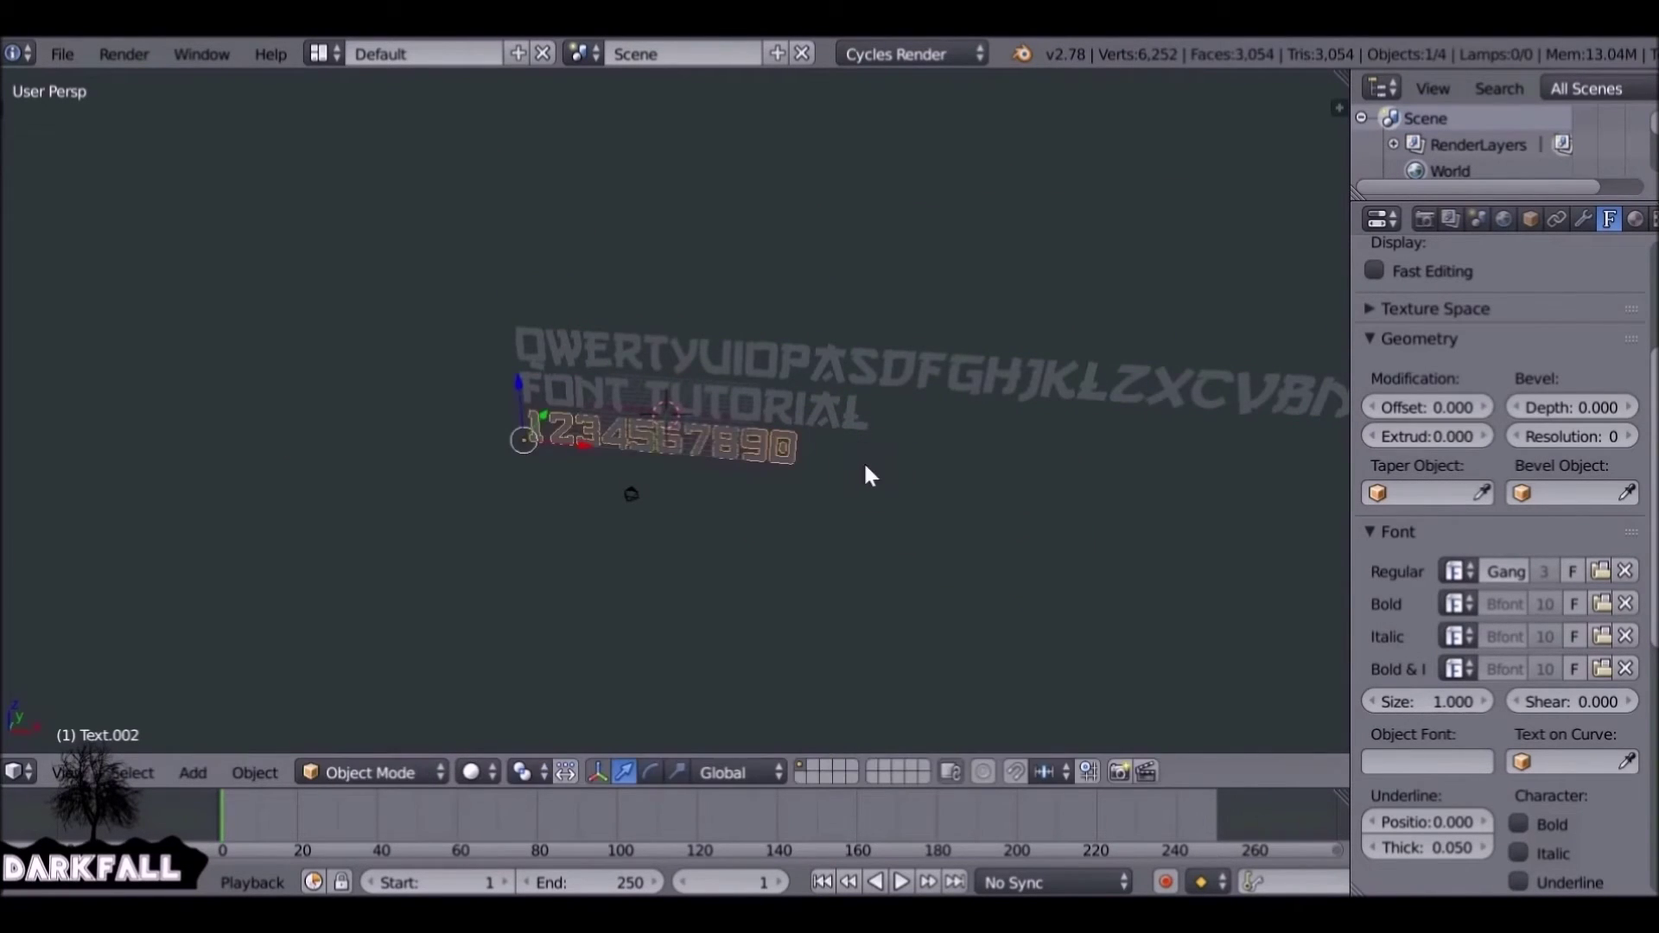
Slide the alphabet line along X, then reselect the FONT TUTORIAL text.
middle_click_drag(863, 460, 812, 430)
right_click(843, 376)
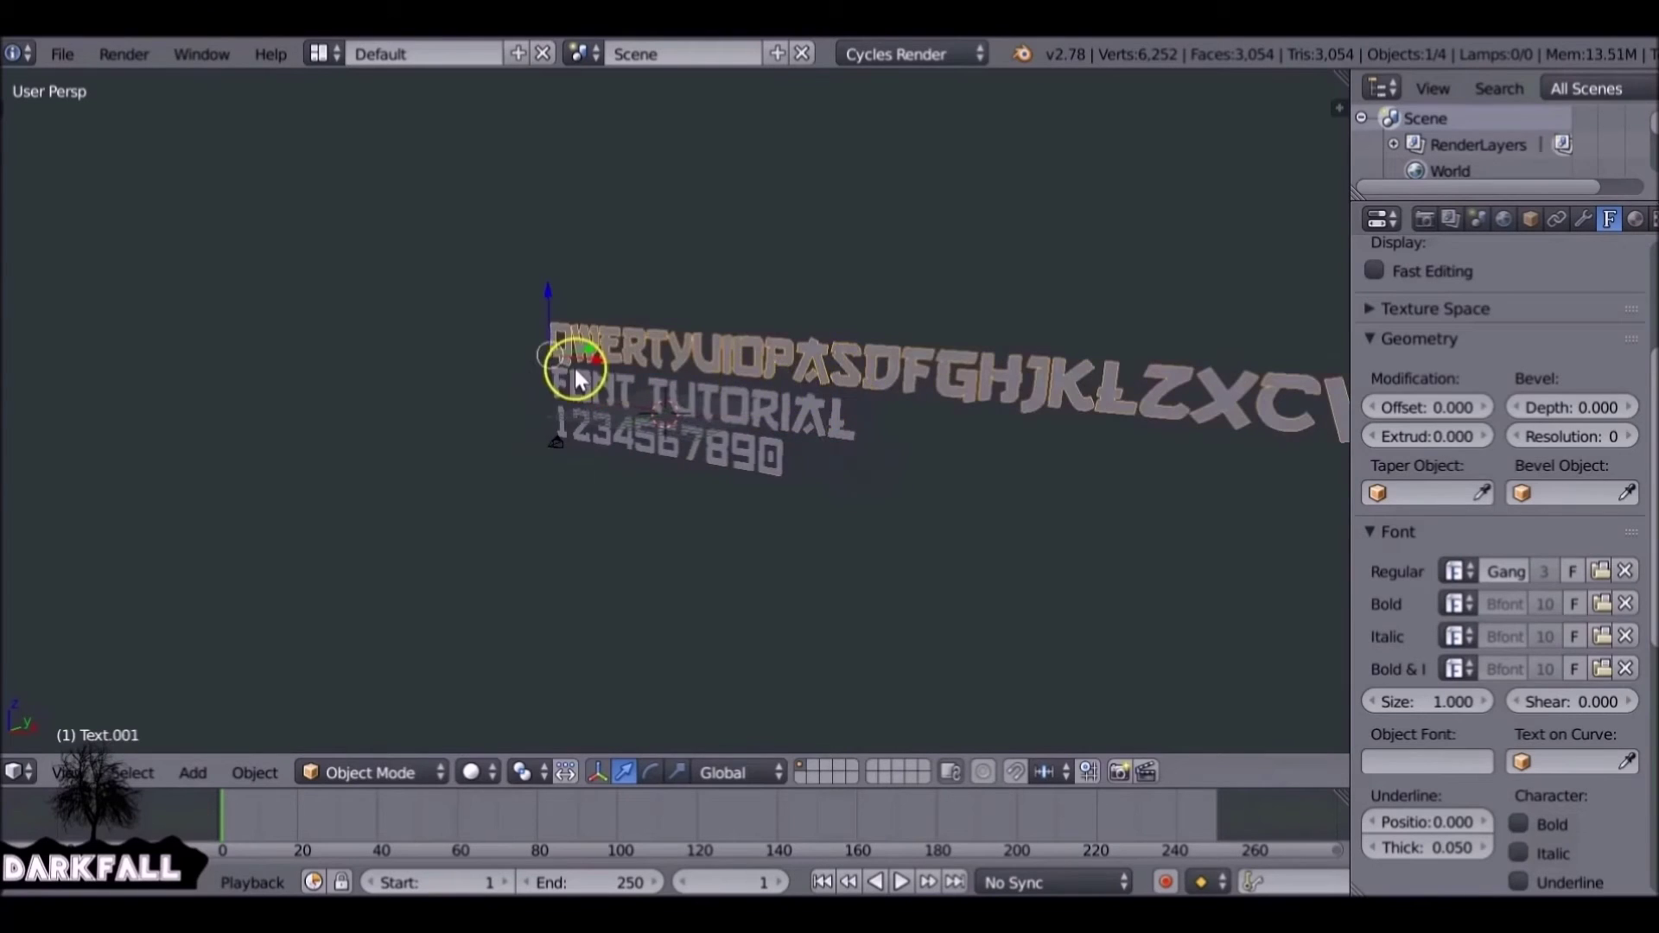
left_click_drag(589, 358, 464, 347)
right_click(704, 406)
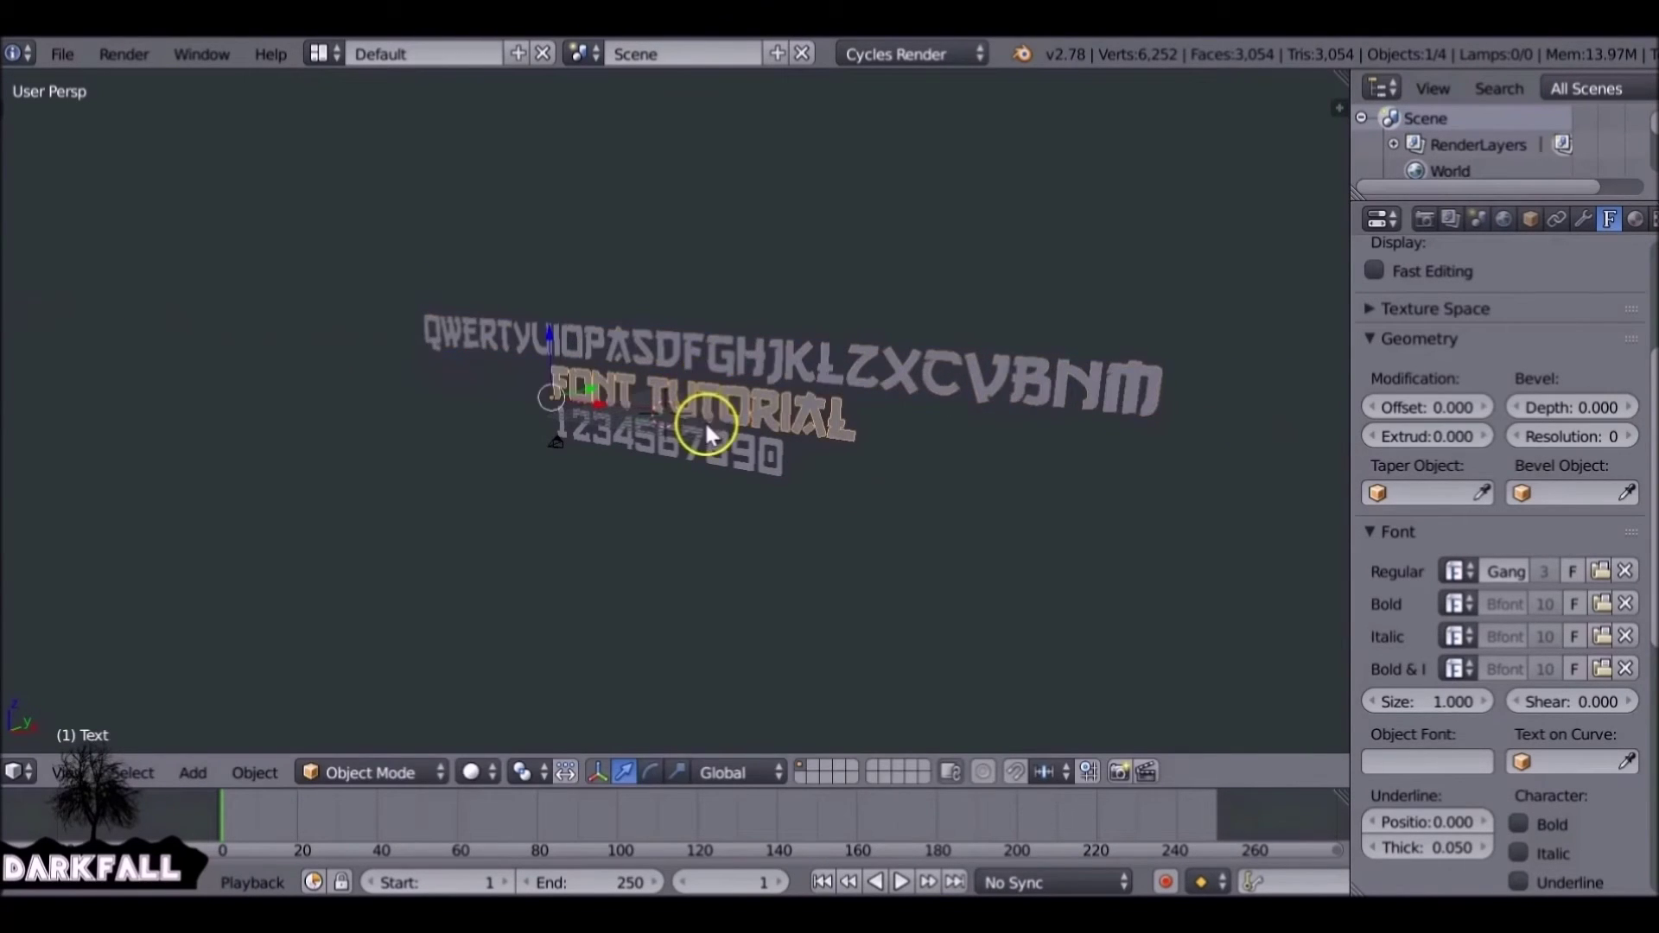
right_click(701, 439)
scroll(701, 439, "up", 5)
middle_click_drag(687, 439, 682, 401)
right_click(686, 392)
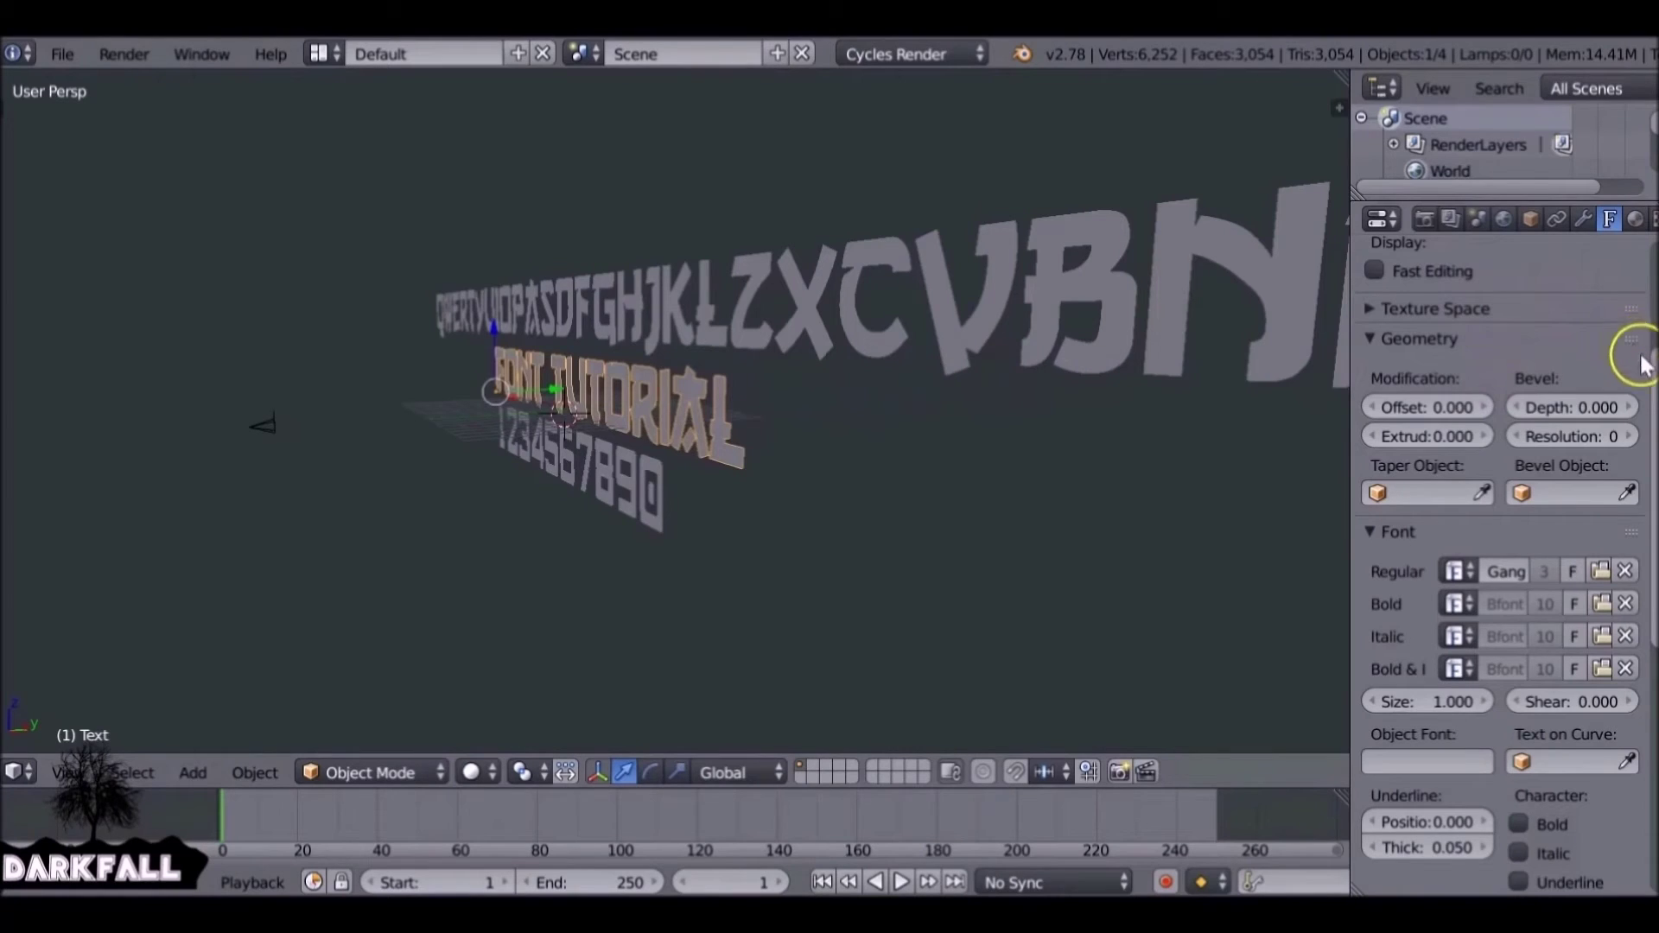
Extrude FONT TUTORIAL to 0.125 and give its edges a small bevel of about 0.01.
scroll(1640, 371, "down", 2)
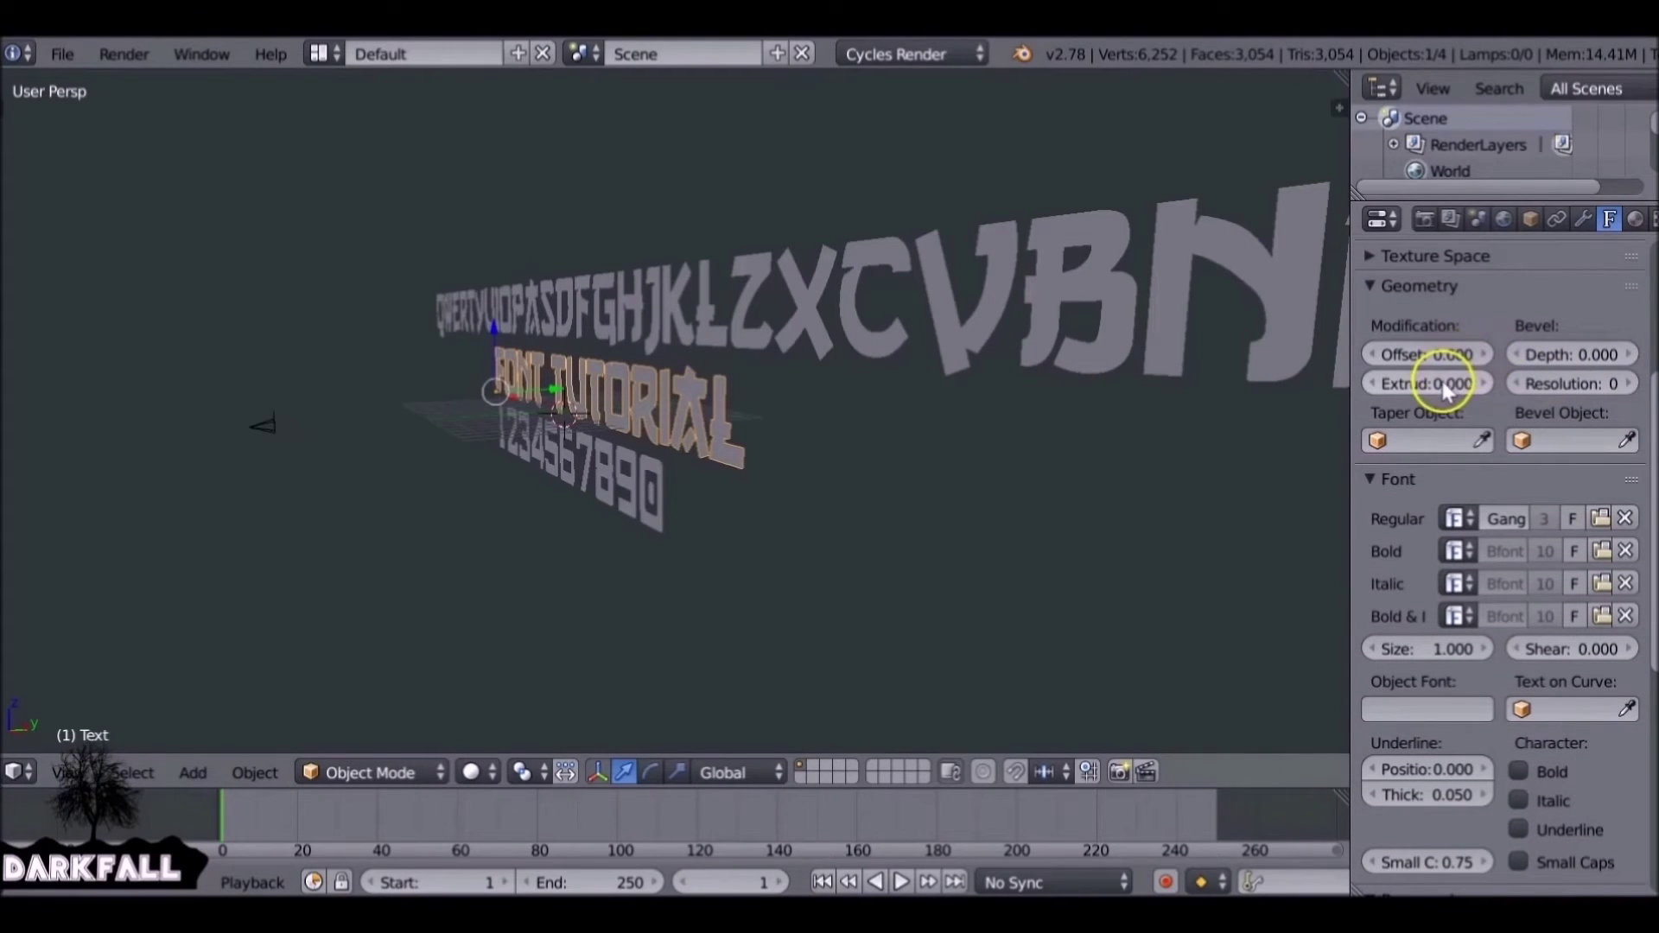
mouse_move(1443, 381)
left_mouse_down()
mouse_move(1504, 373)
mouse_move(13, 378)
mouse_move(1559, 401)
mouse_move(1445, 387)
left_mouse_up()
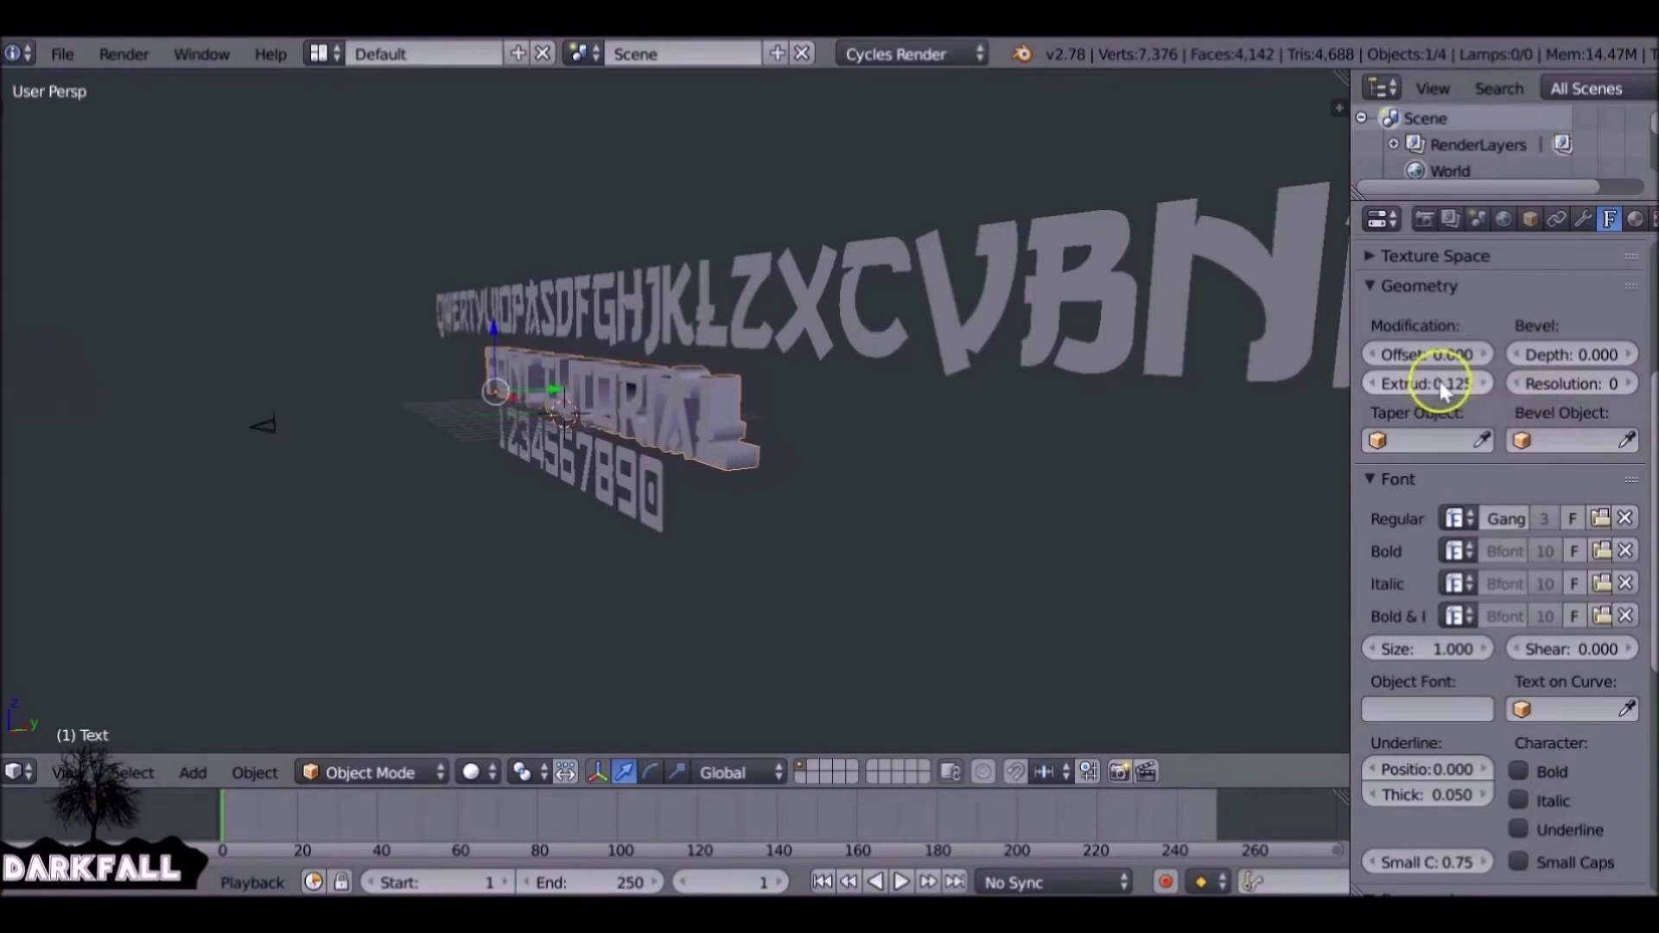
scroll(862, 387, "up", 8)
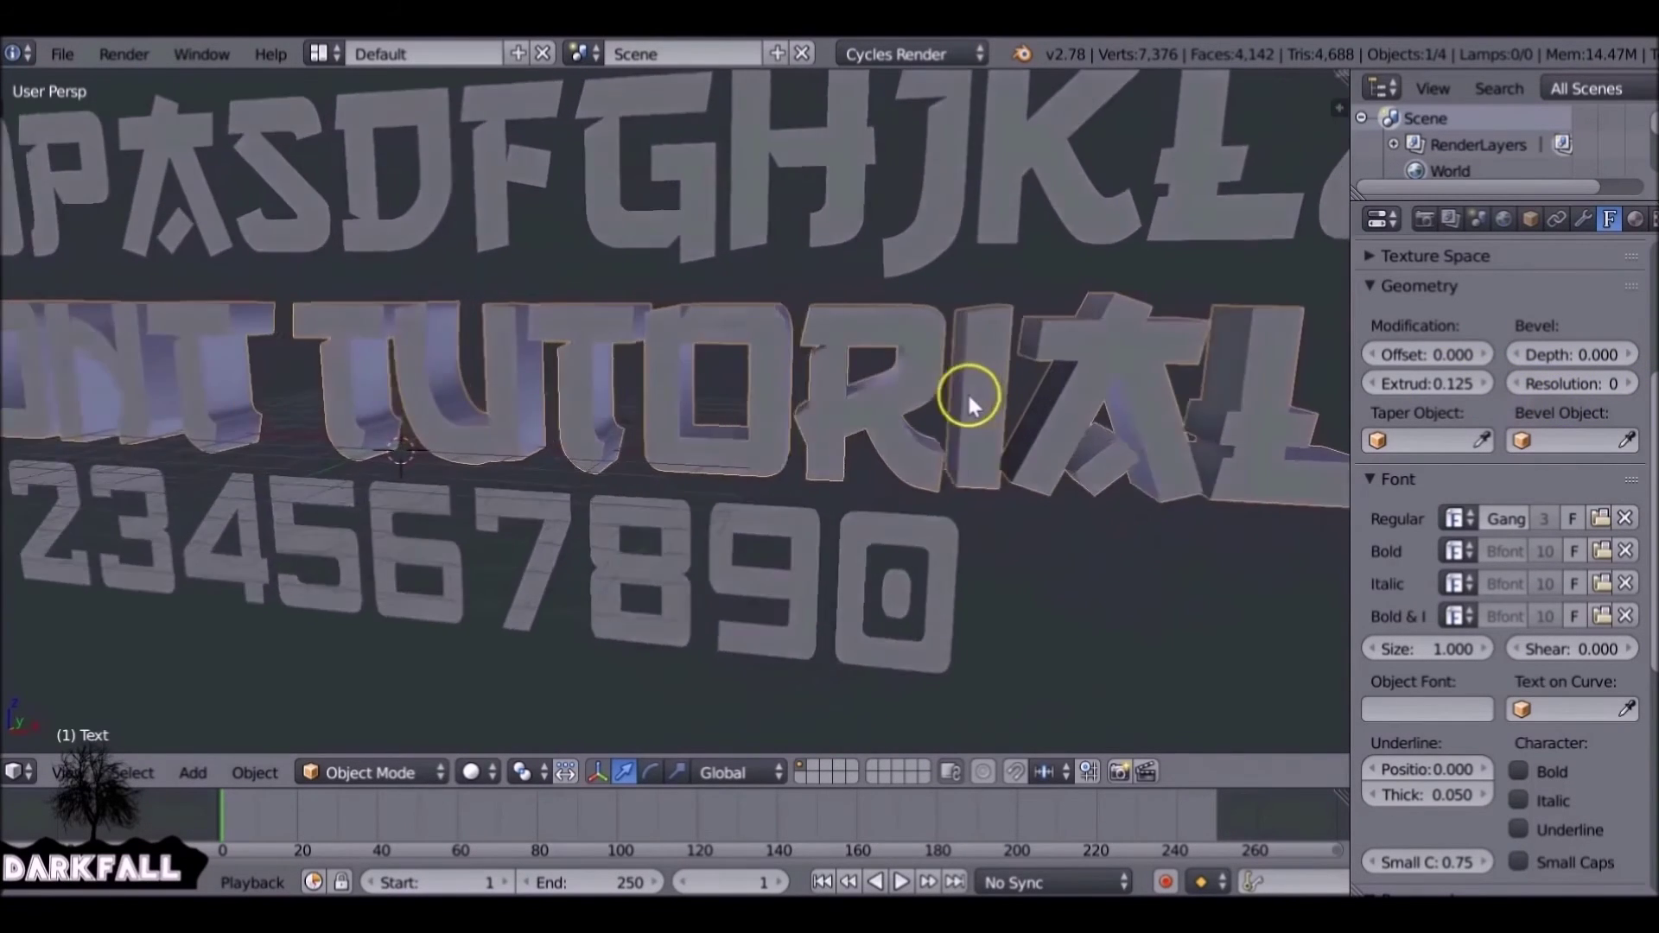
middle_click_drag(967, 392, 852, 392)
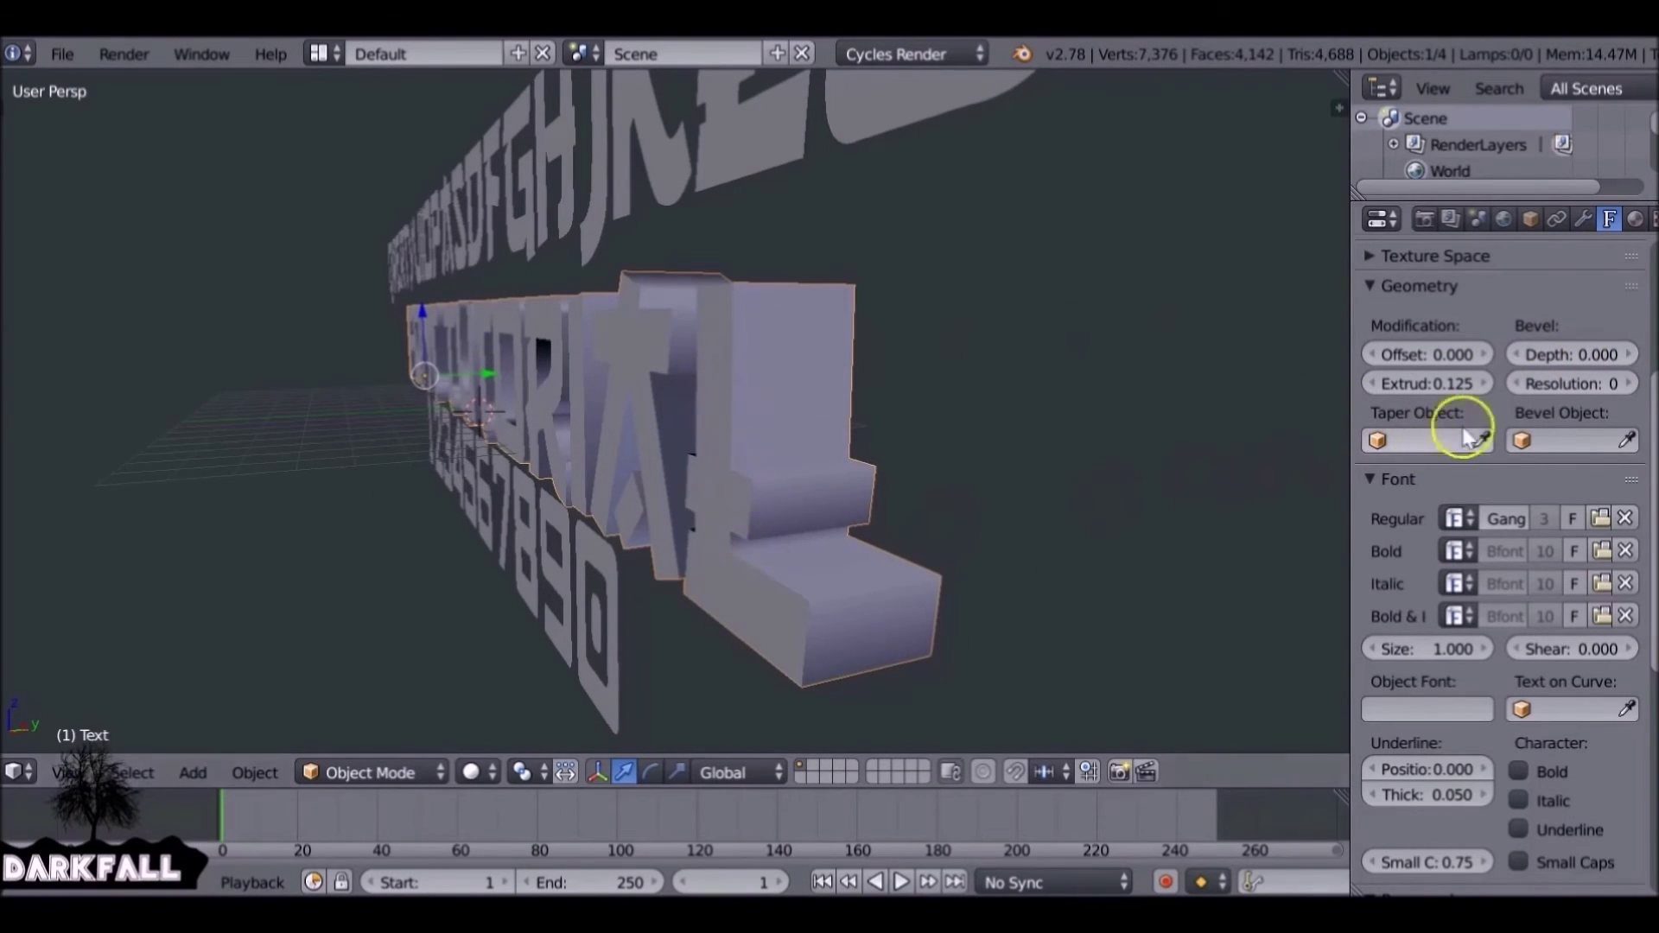
mouse_move(1540, 353)
left_mouse_down()
mouse_move(1604, 345)
mouse_move(1562, 347)
left_mouse_up()
Set the bevel depth to 0.010 with bevel resolution 2.
left_click(1558, 350)
key("Return")
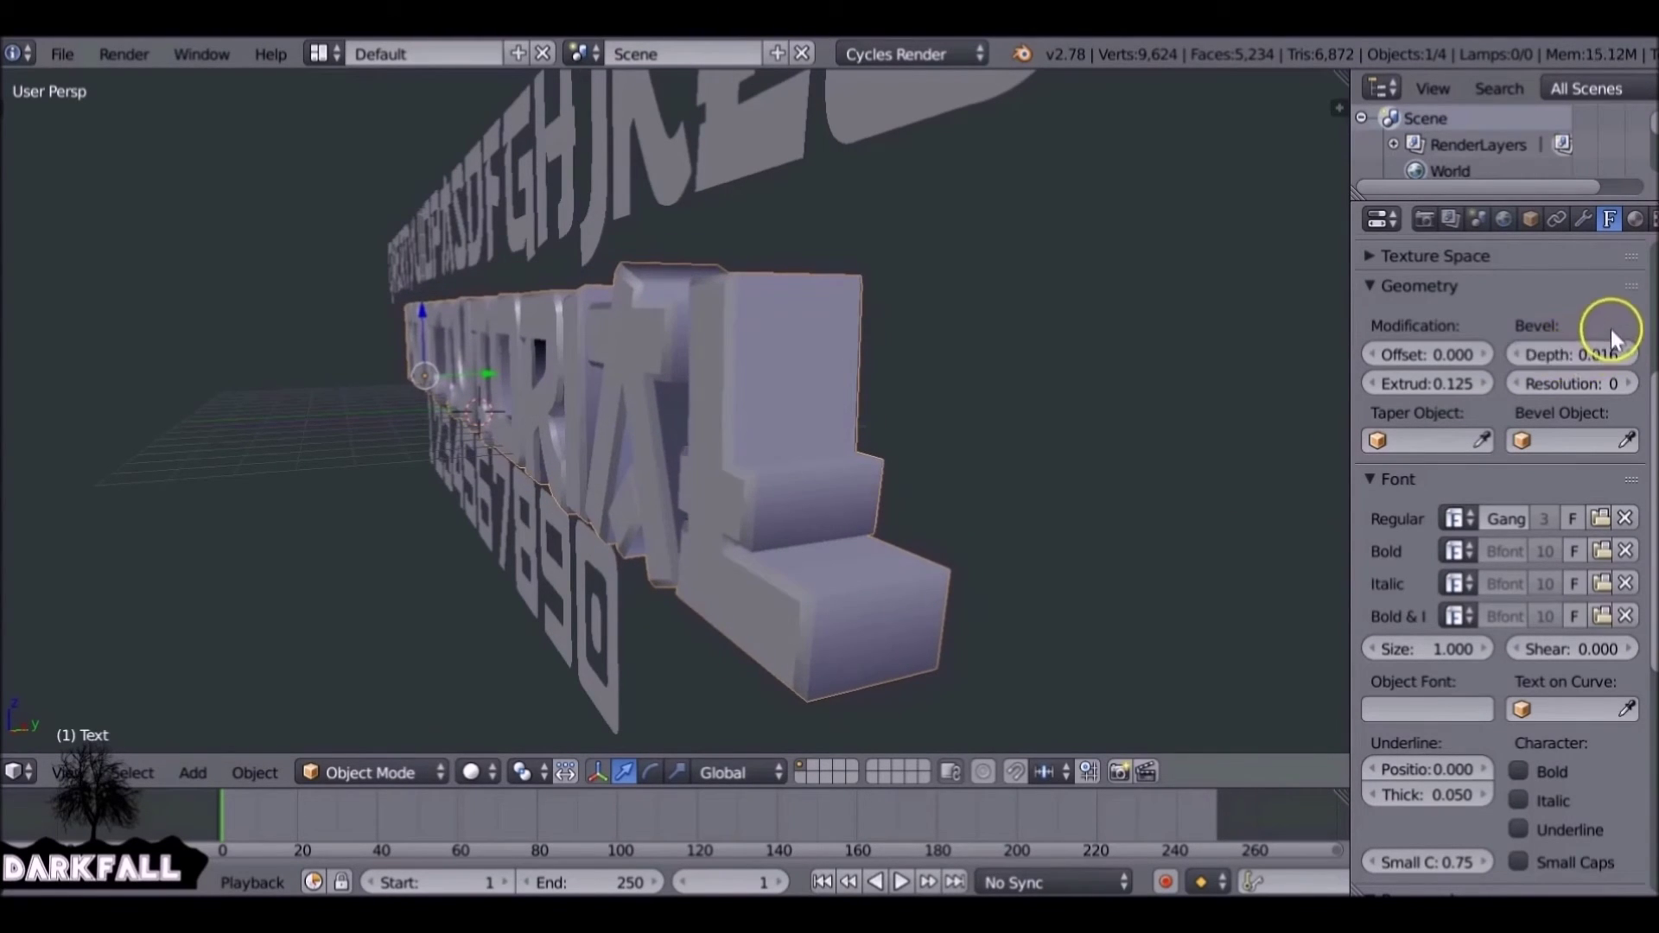
left_click(1630, 384)
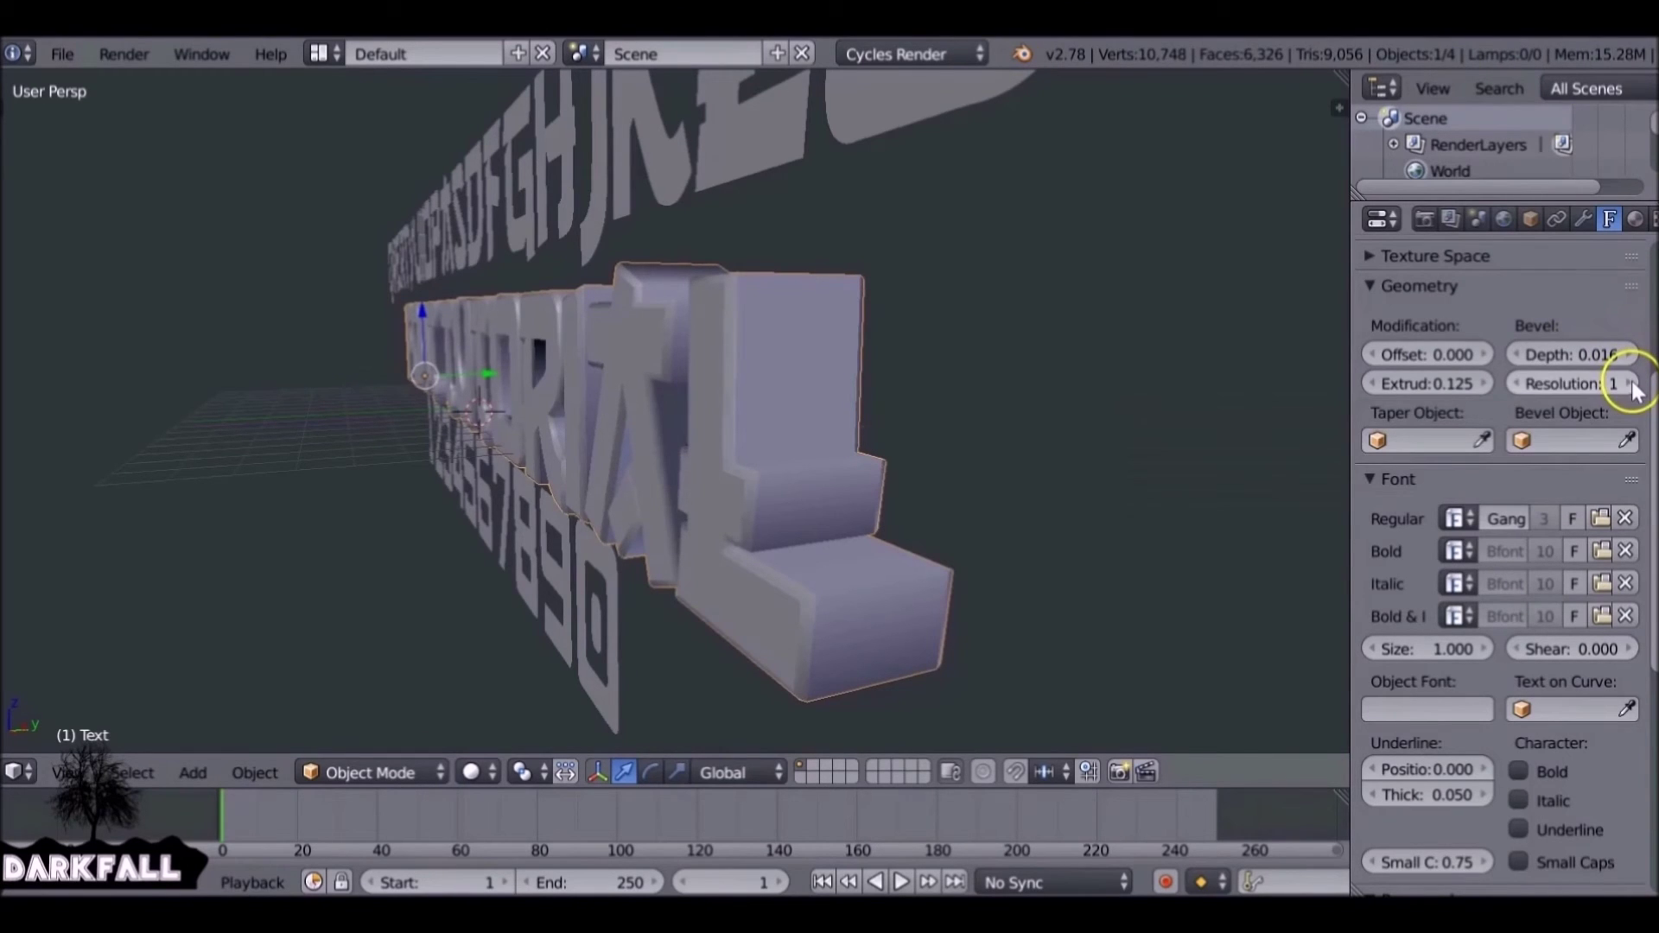
left_click(1631, 384)
left_click_drag(1585, 355, 1569, 356)
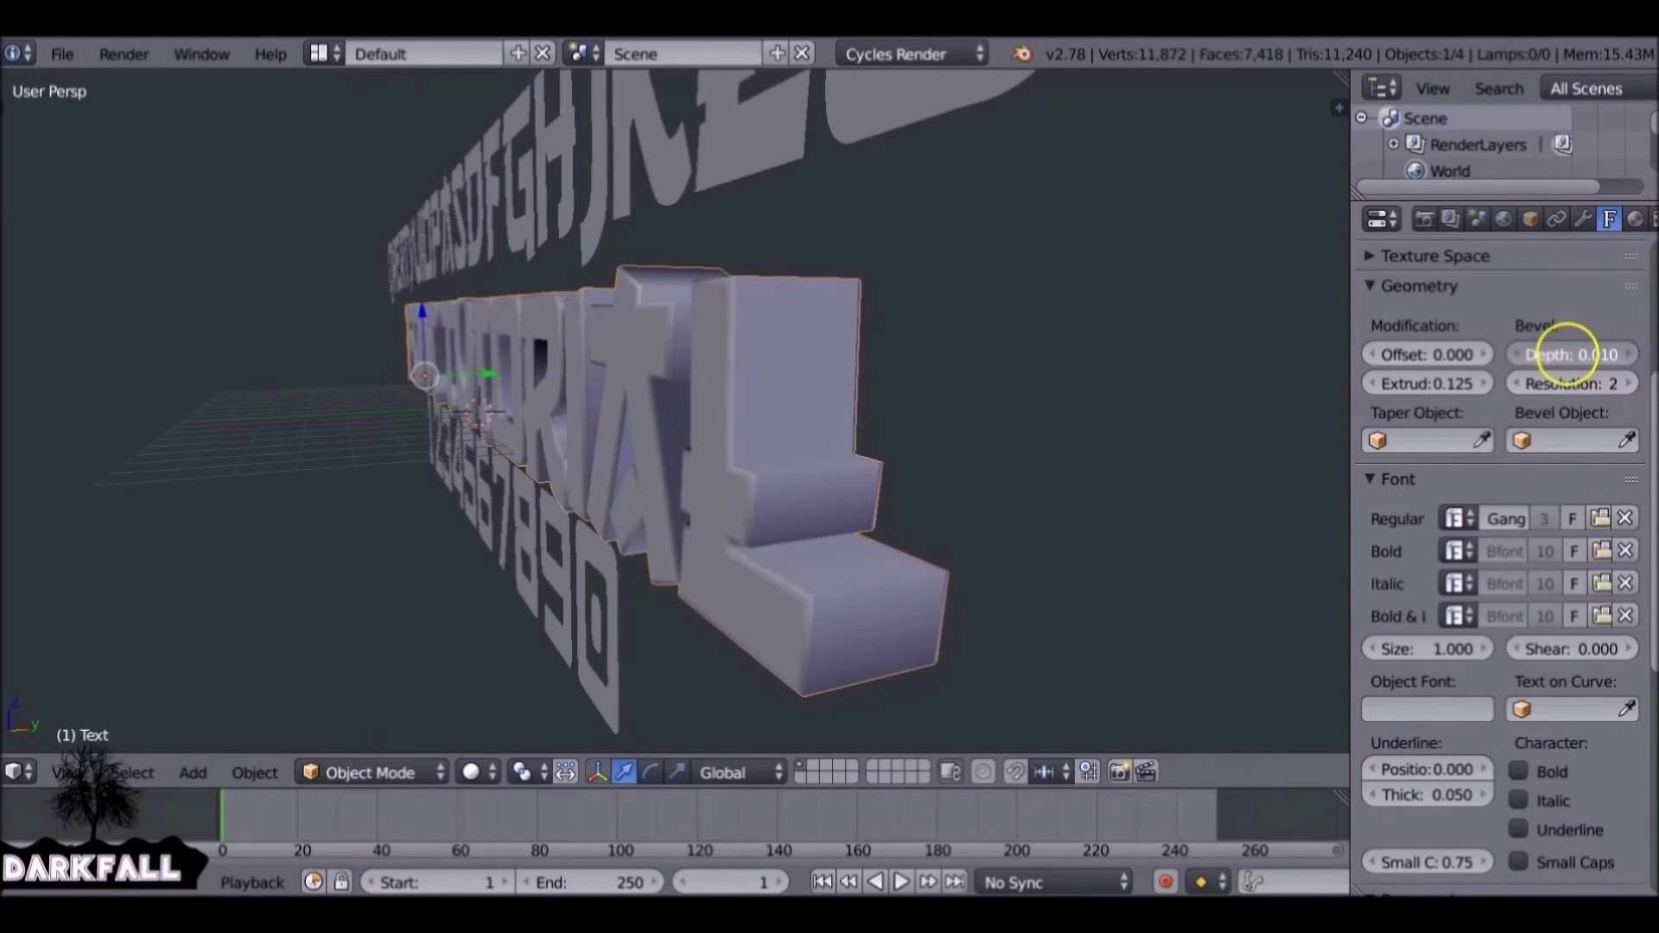
scroll(907, 406, "up", 3)
middle_click_drag(904, 399, 1096, 400)
Reduce the extrusion depth to 0.041 for thinner letters.
left_click(1434, 382)
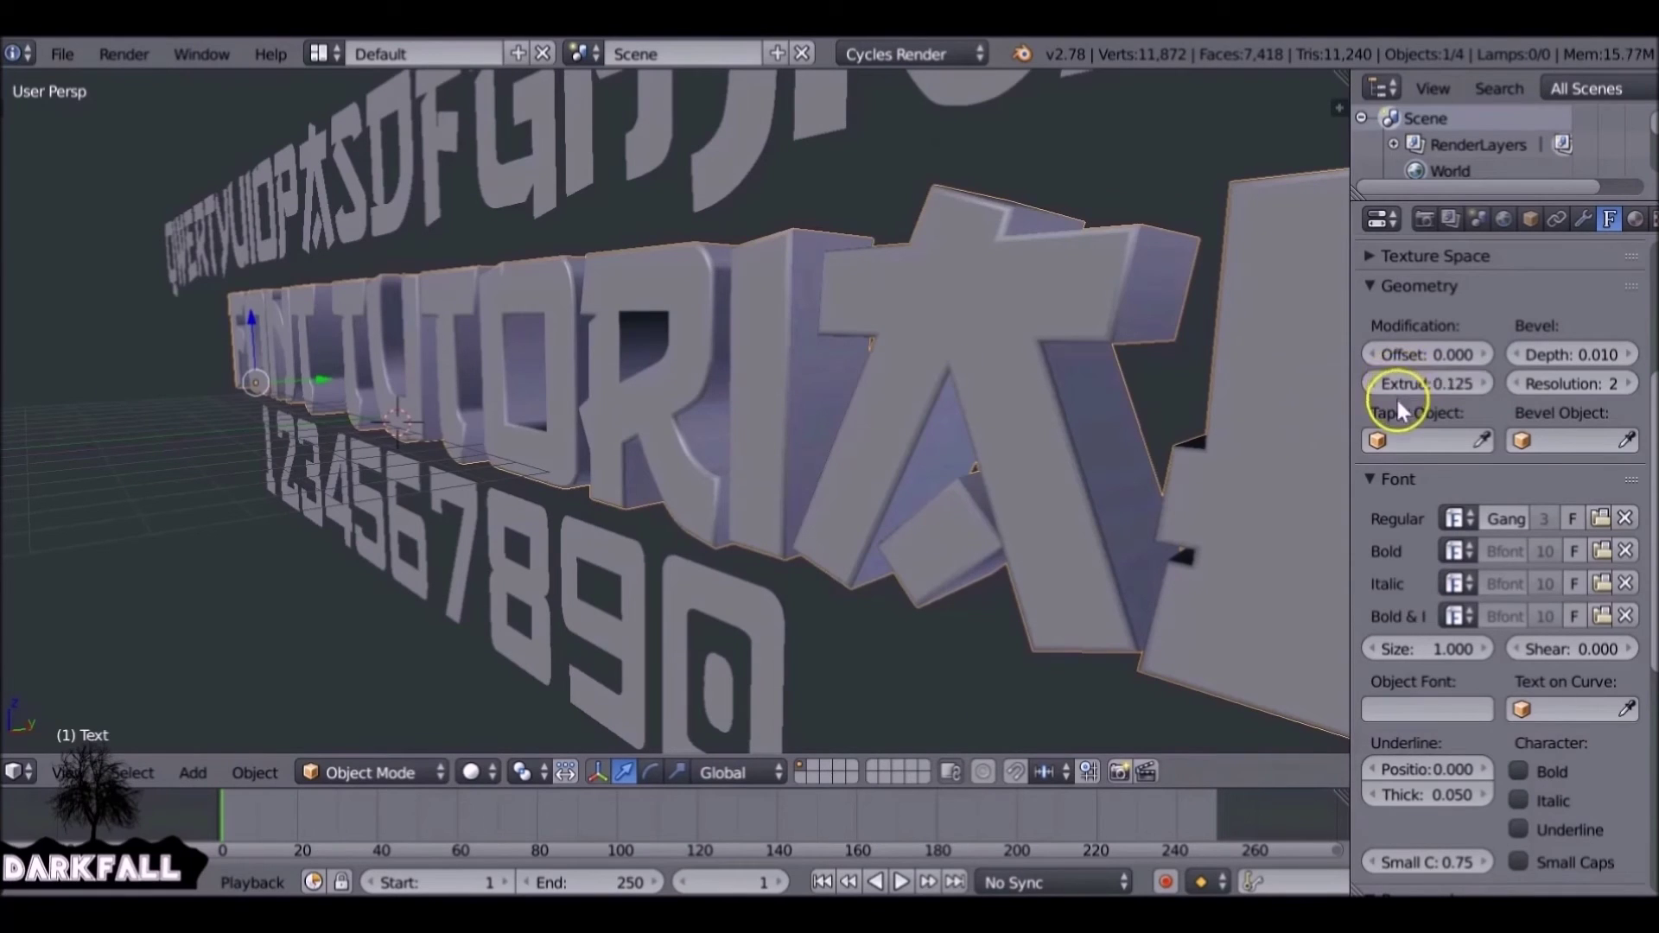
left_click_drag(1437, 381, 1359, 392)
middle_click_drag(1209, 380, 897, 385)
scroll(977, 406, "up", 5)
middle_click_drag(1038, 377, 938, 377)
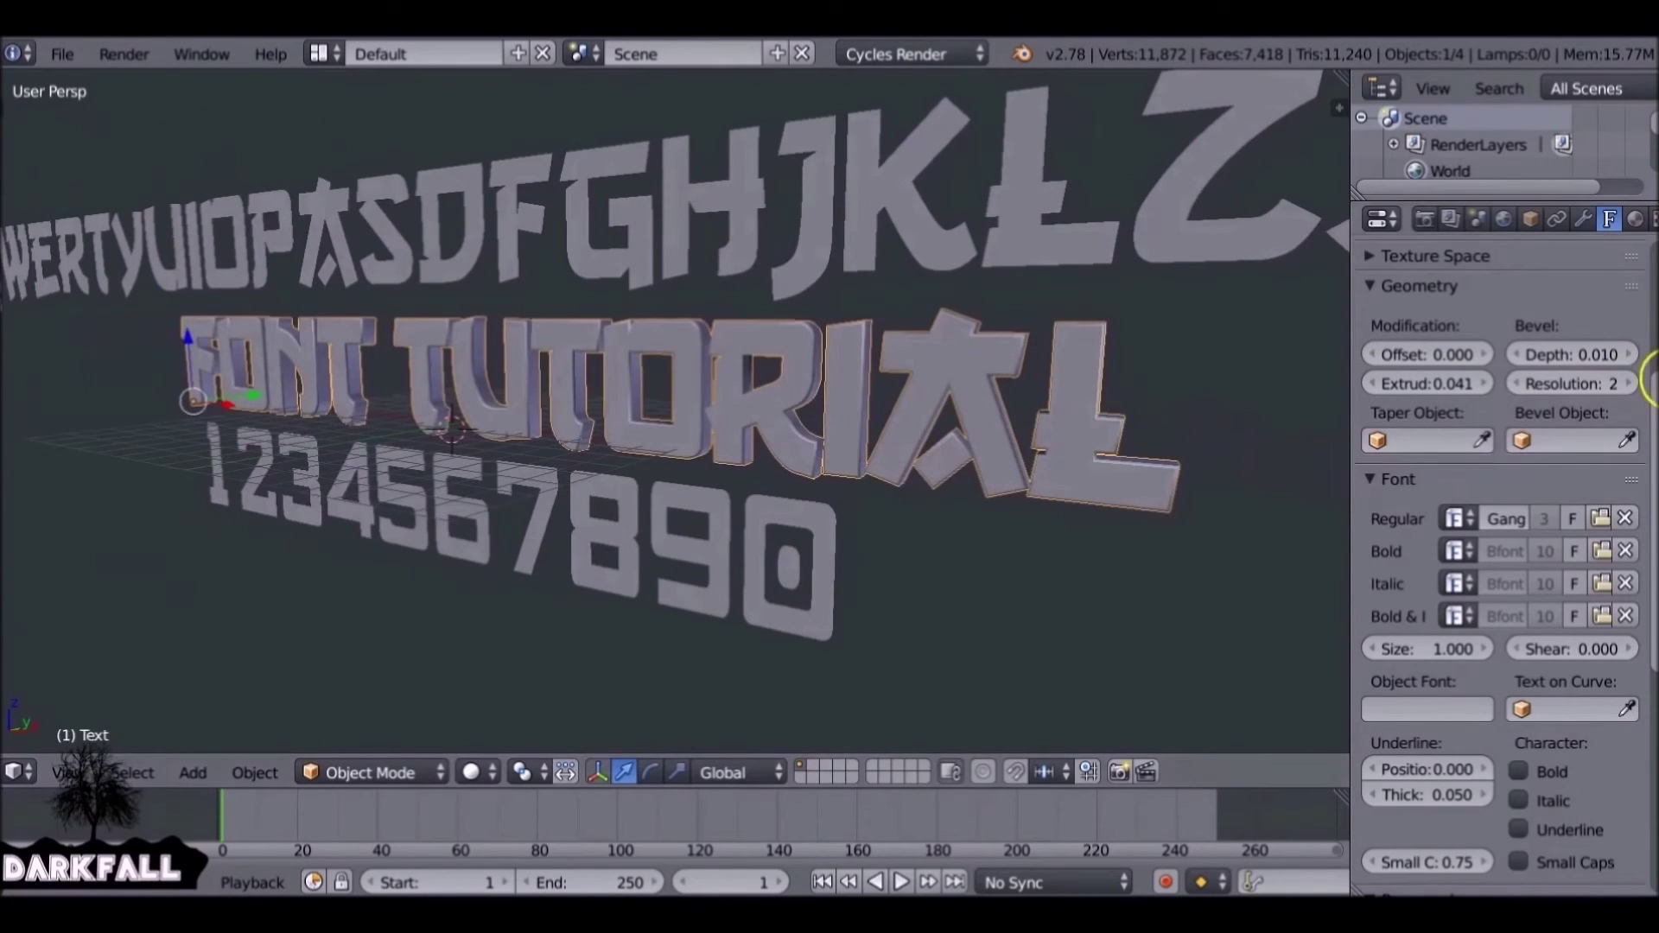
left_click_drag(1648, 401, 1644, 562)
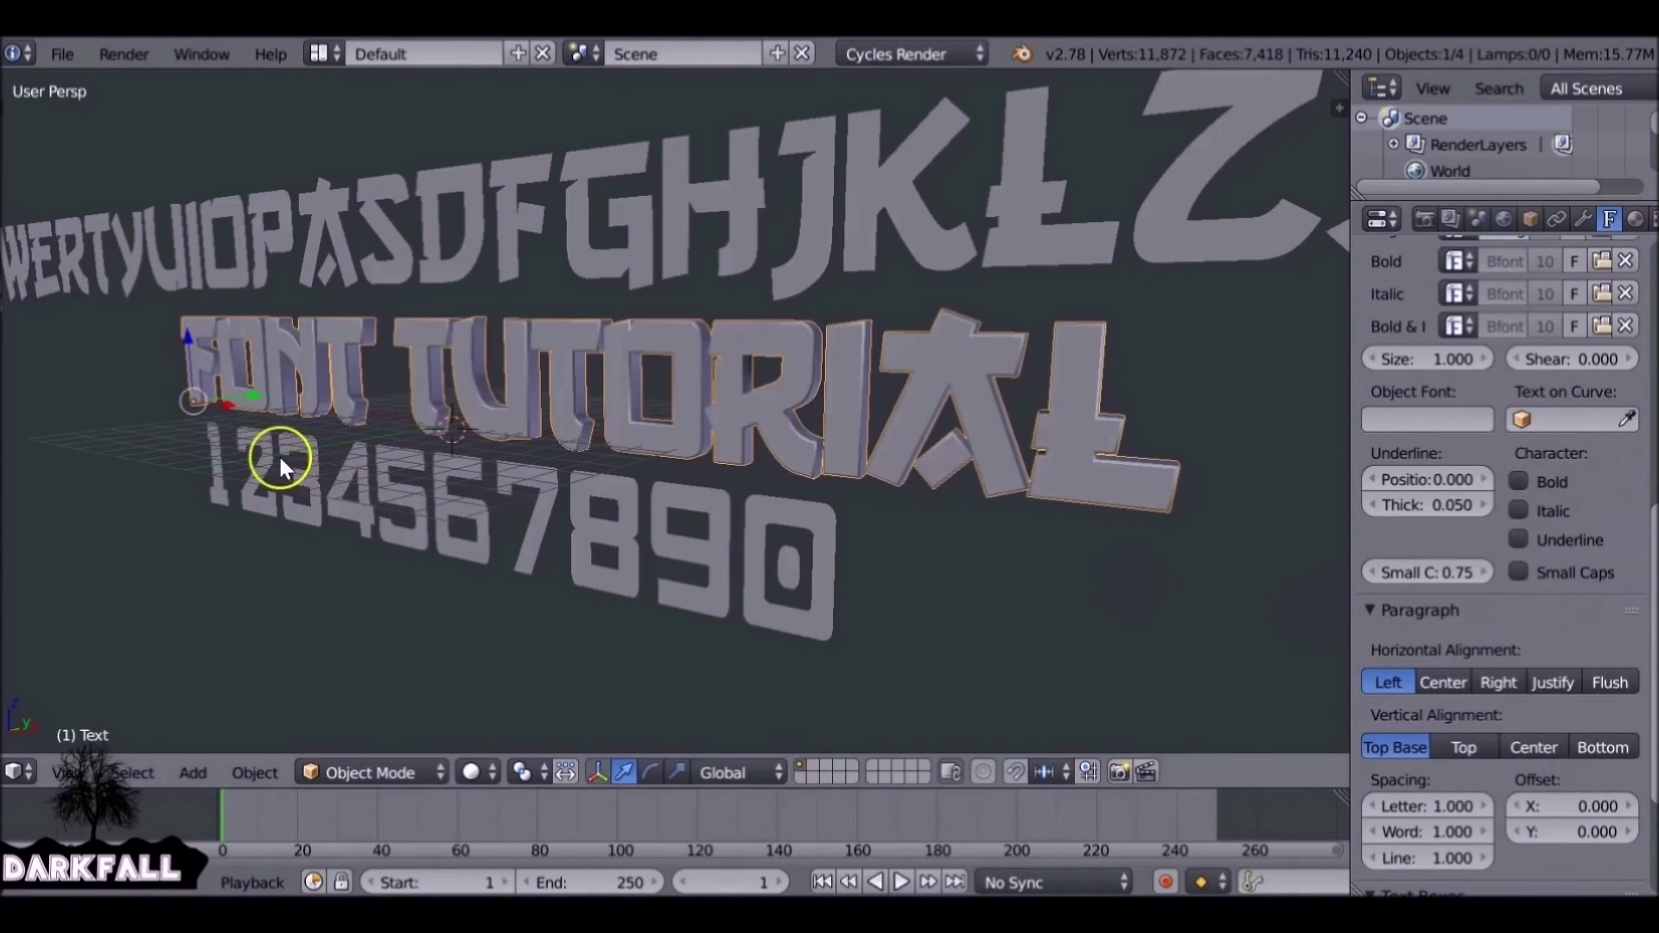
scroll(340, 458, "down", 5)
Slide FONT TUTORIAL along X and set its horizontal alignment to Center.
left_click_drag(299, 434, 345, 437)
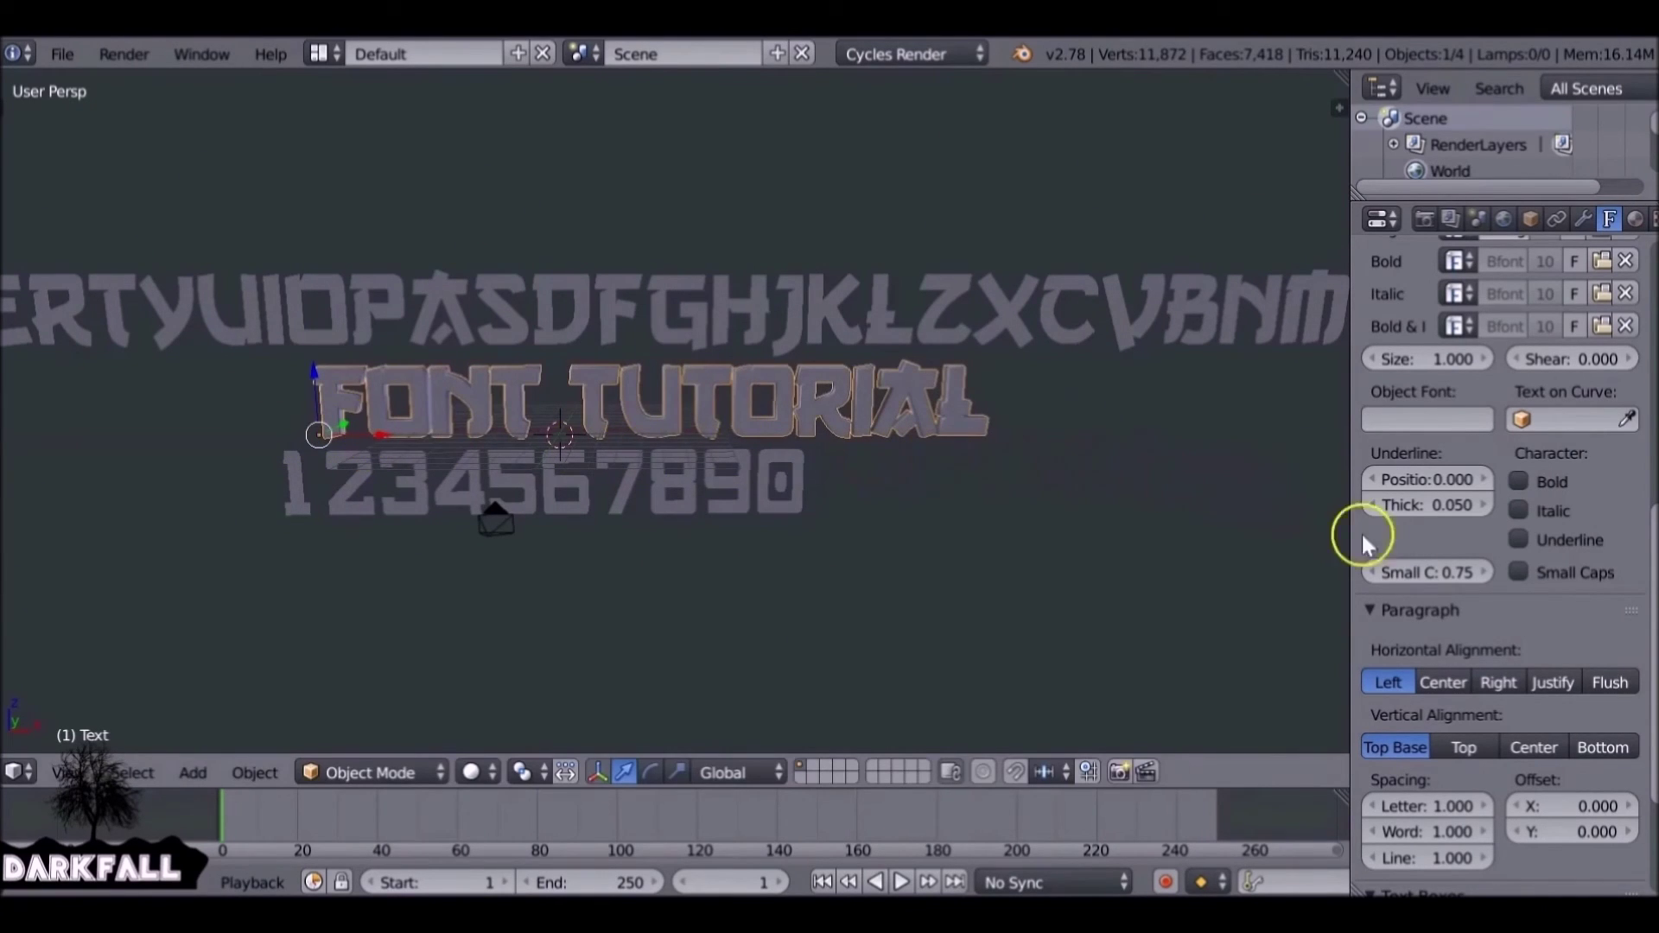
left_click_drag(1652, 587, 1650, 622)
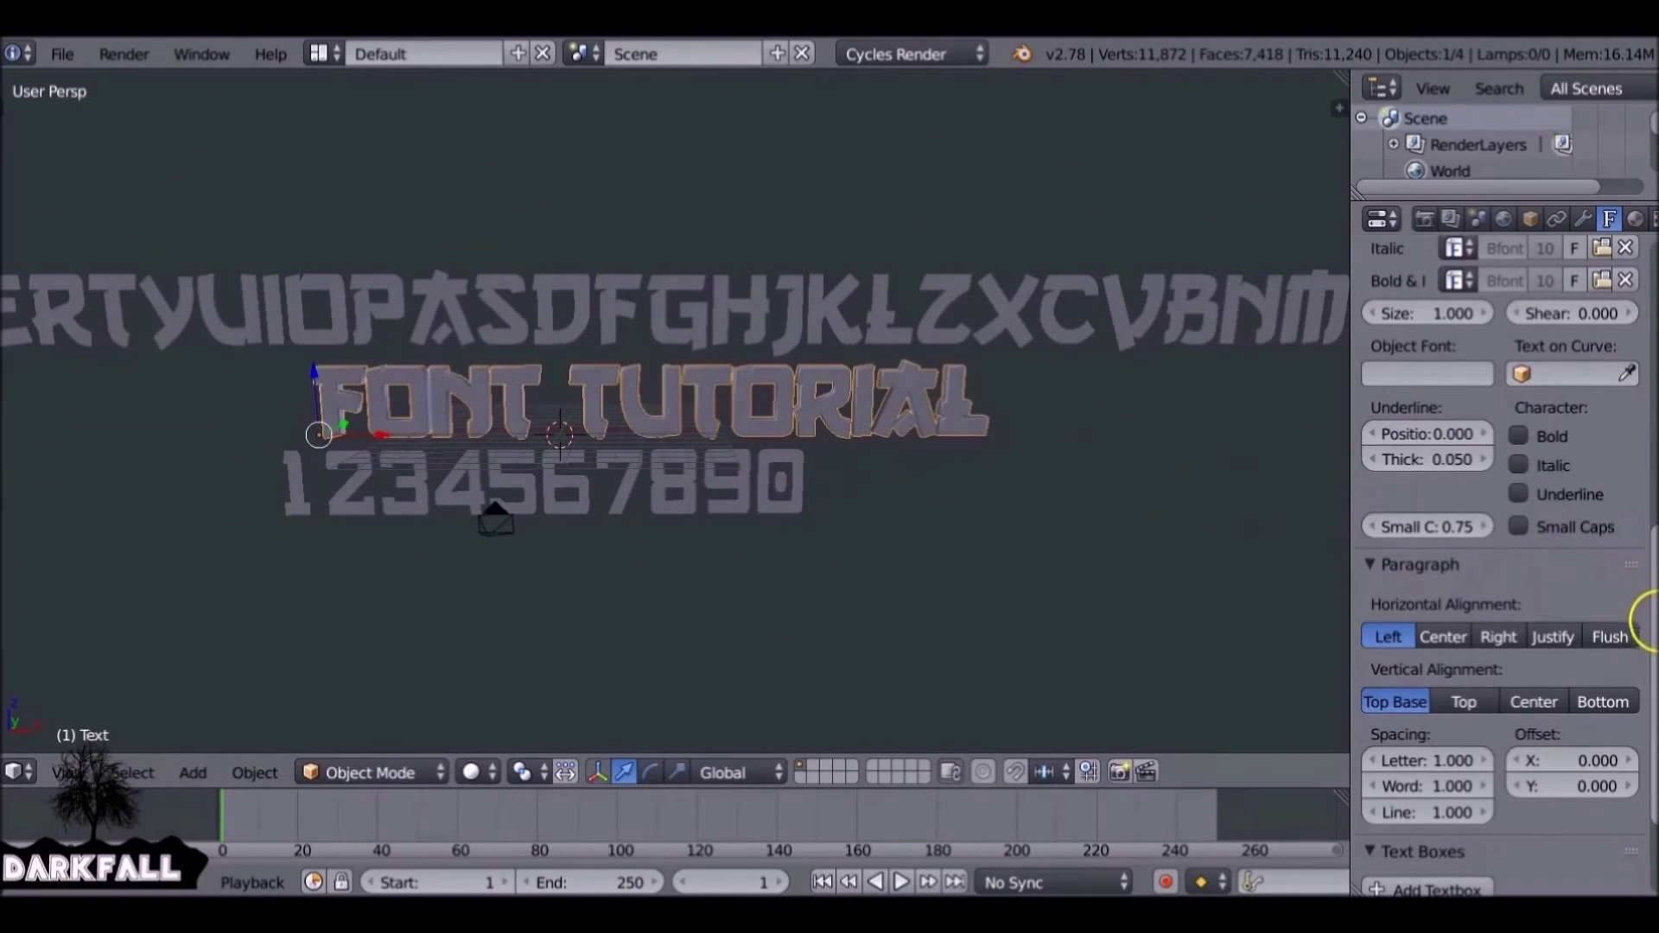
left_click(1459, 636)
scroll(570, 509, "down", 1)
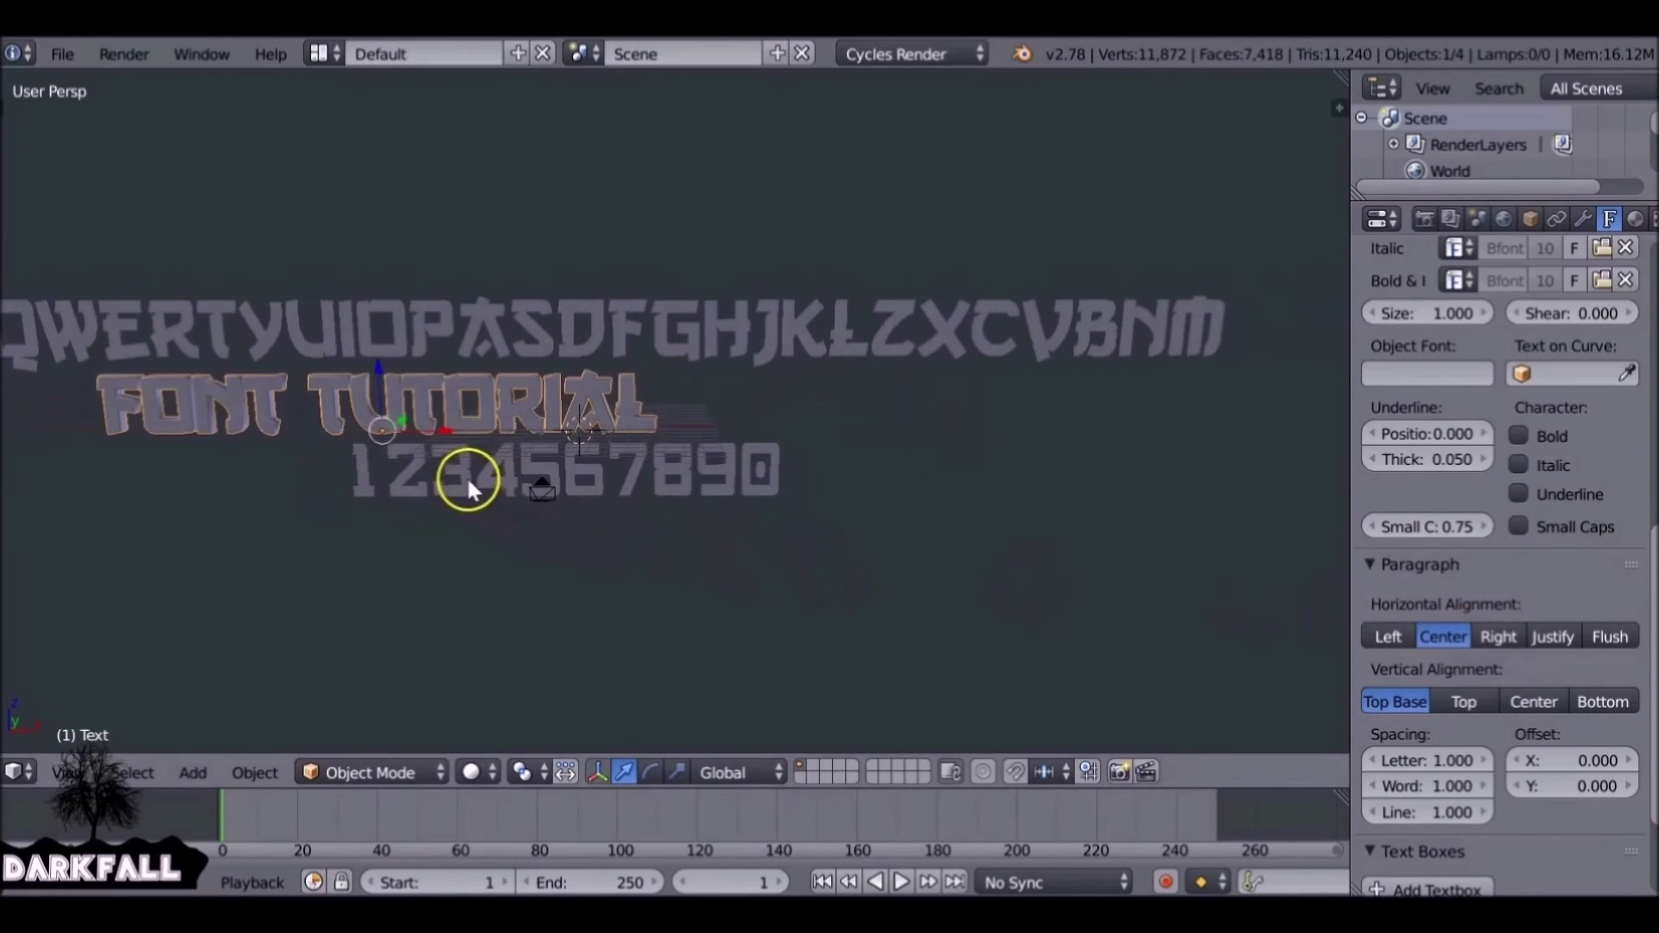
Move FONT TUTORIAL further right along X and set its vertical alignment to Bottom.
key("r")
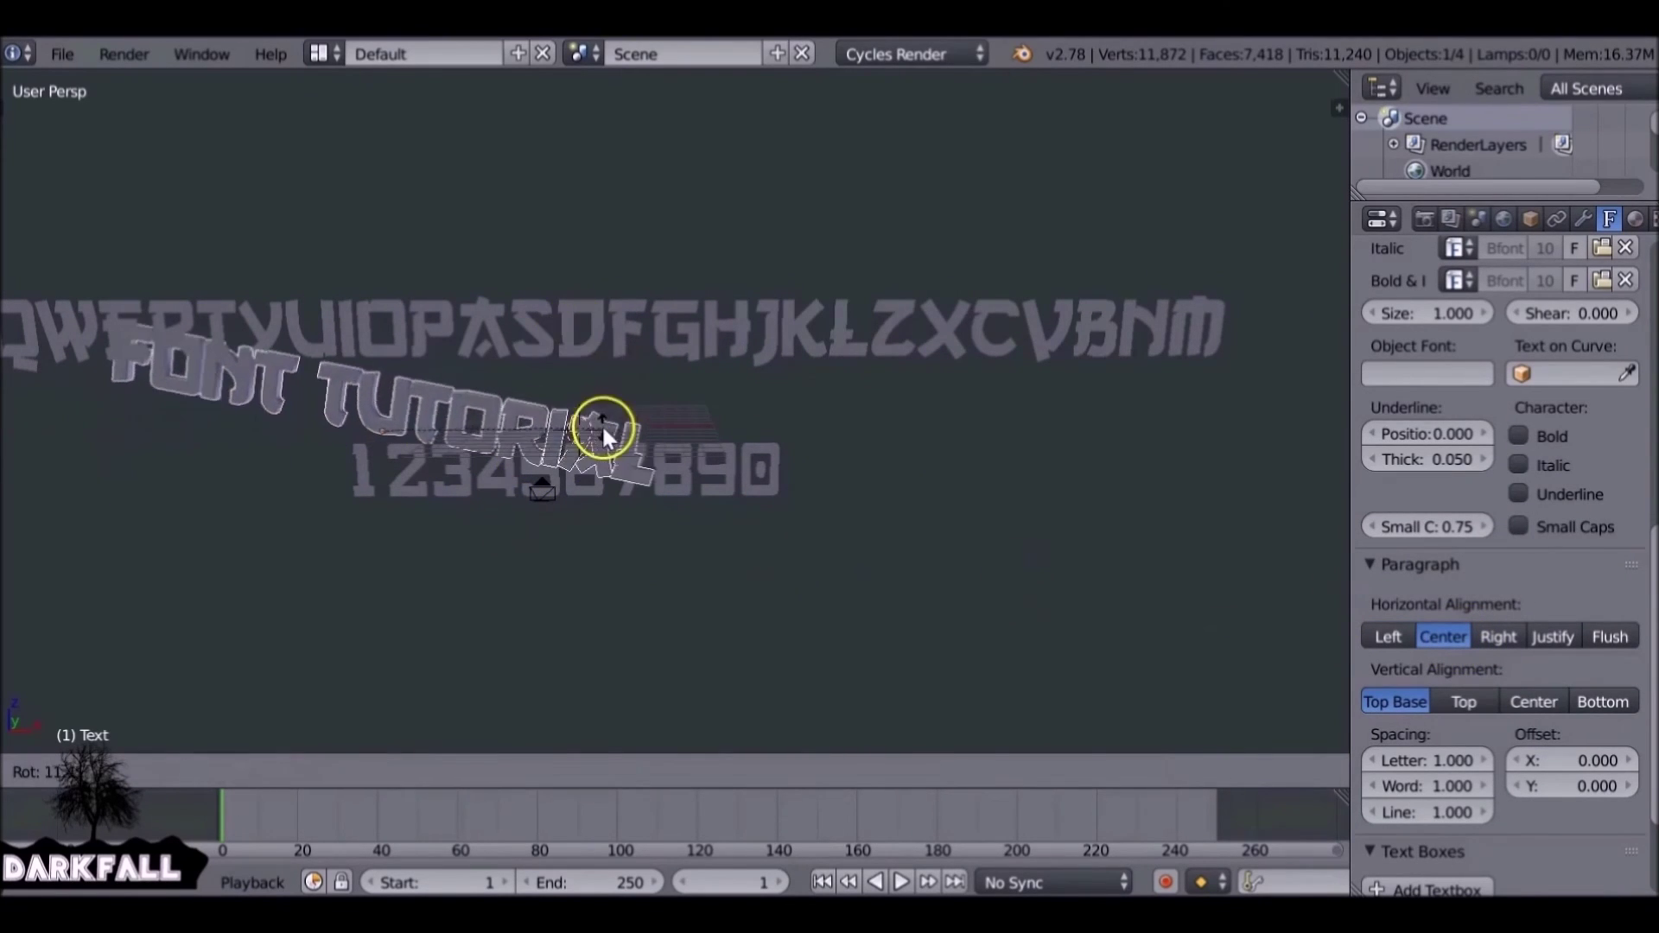
key("Escape")
left_click_drag(438, 427, 636, 443)
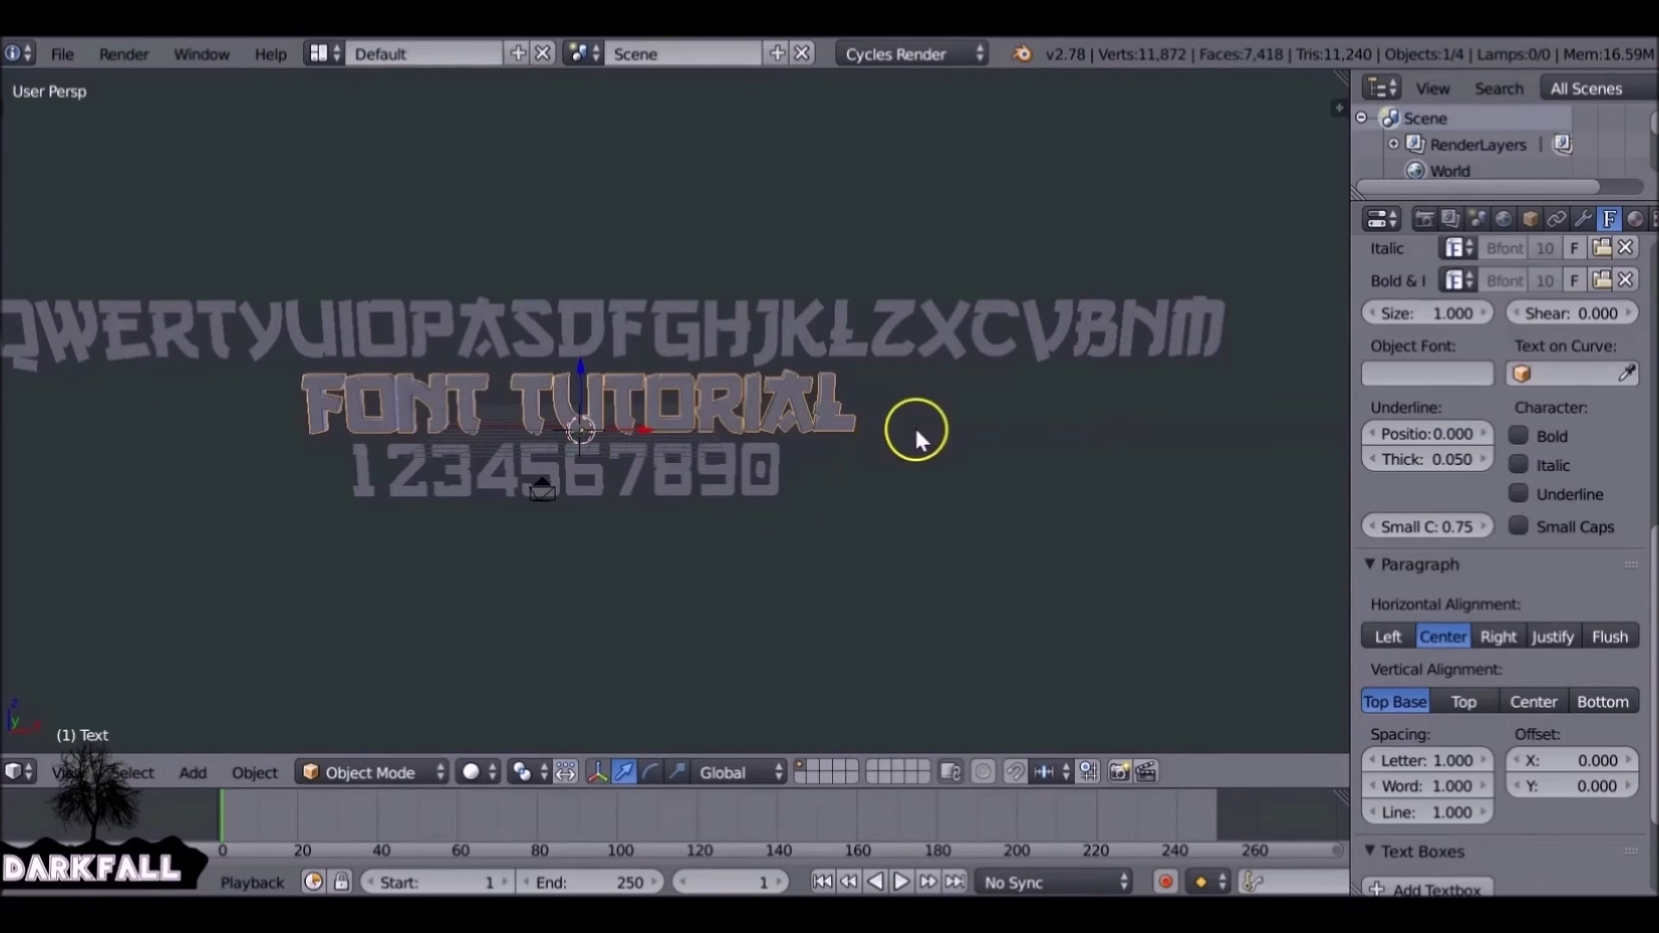
left_click(1463, 701)
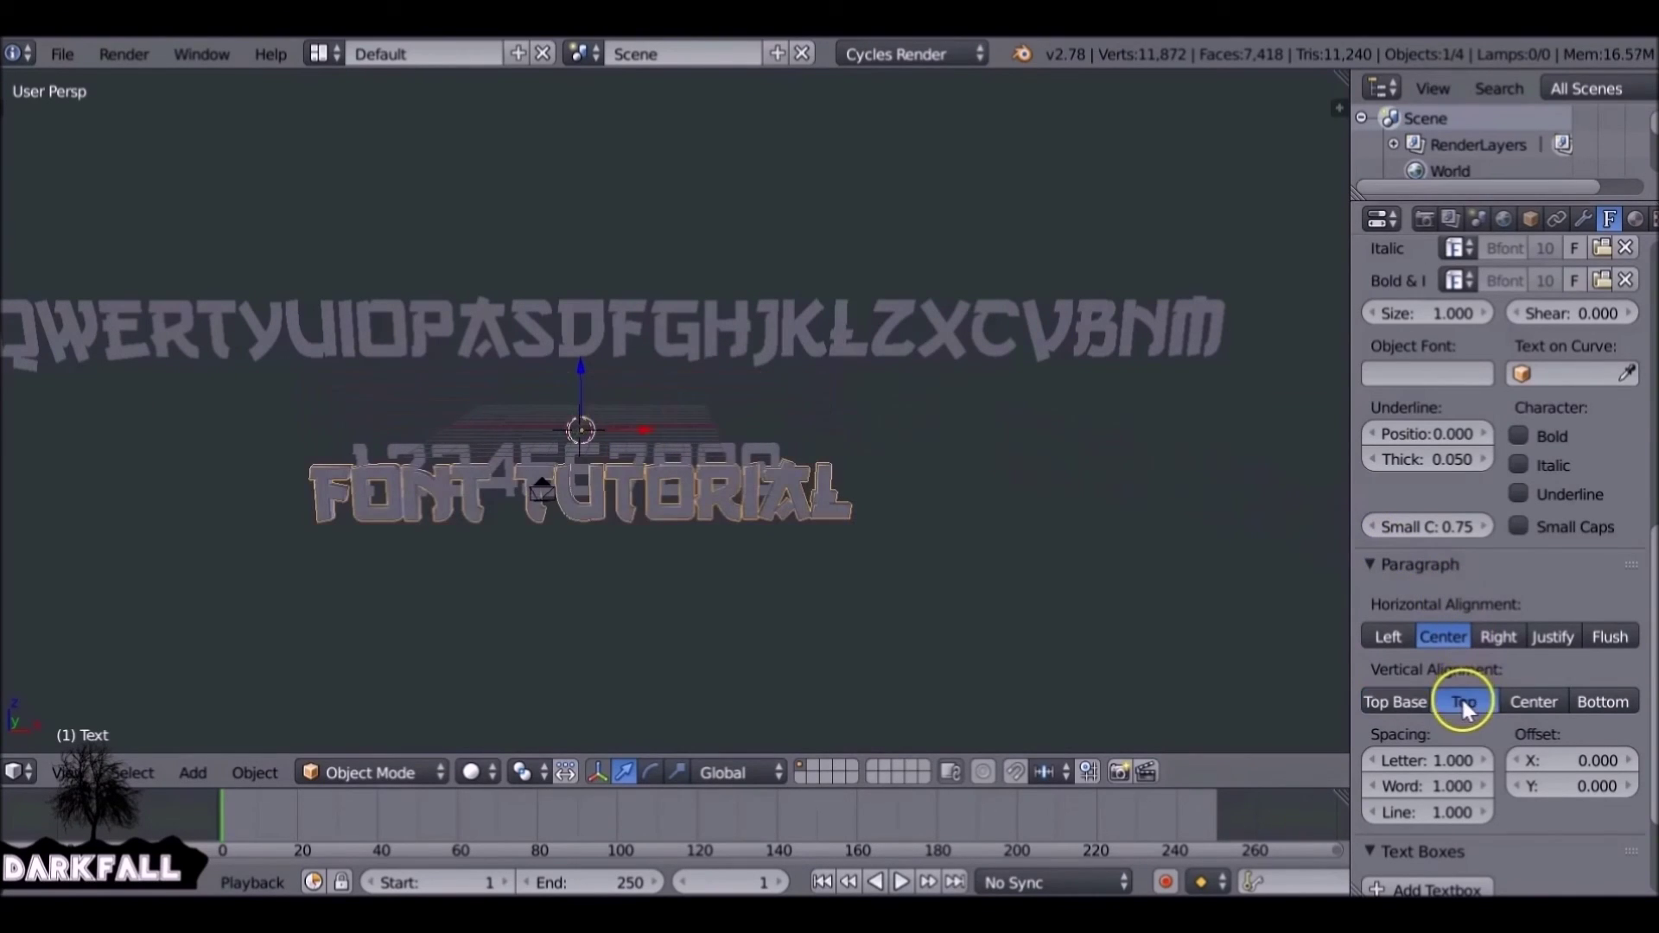
left_click(1527, 701)
left_click(1577, 702)
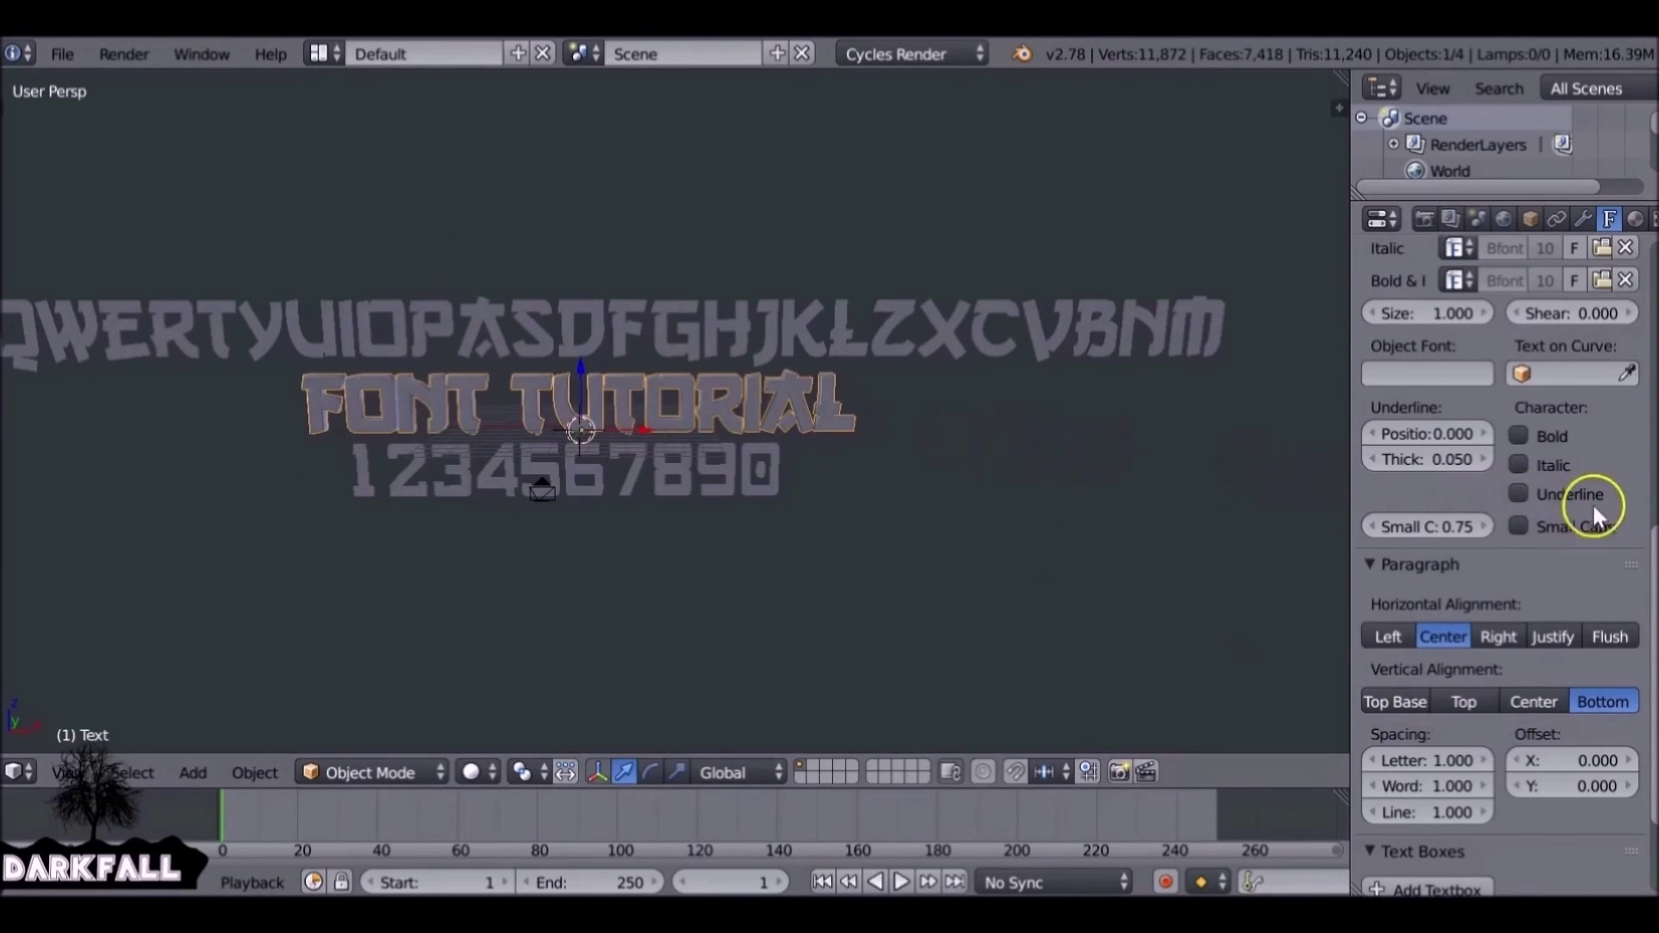
Raise FONT TUTORIAL's Letter spacing from 1.000 to 1.700.
scroll(1646, 546, "down", 5)
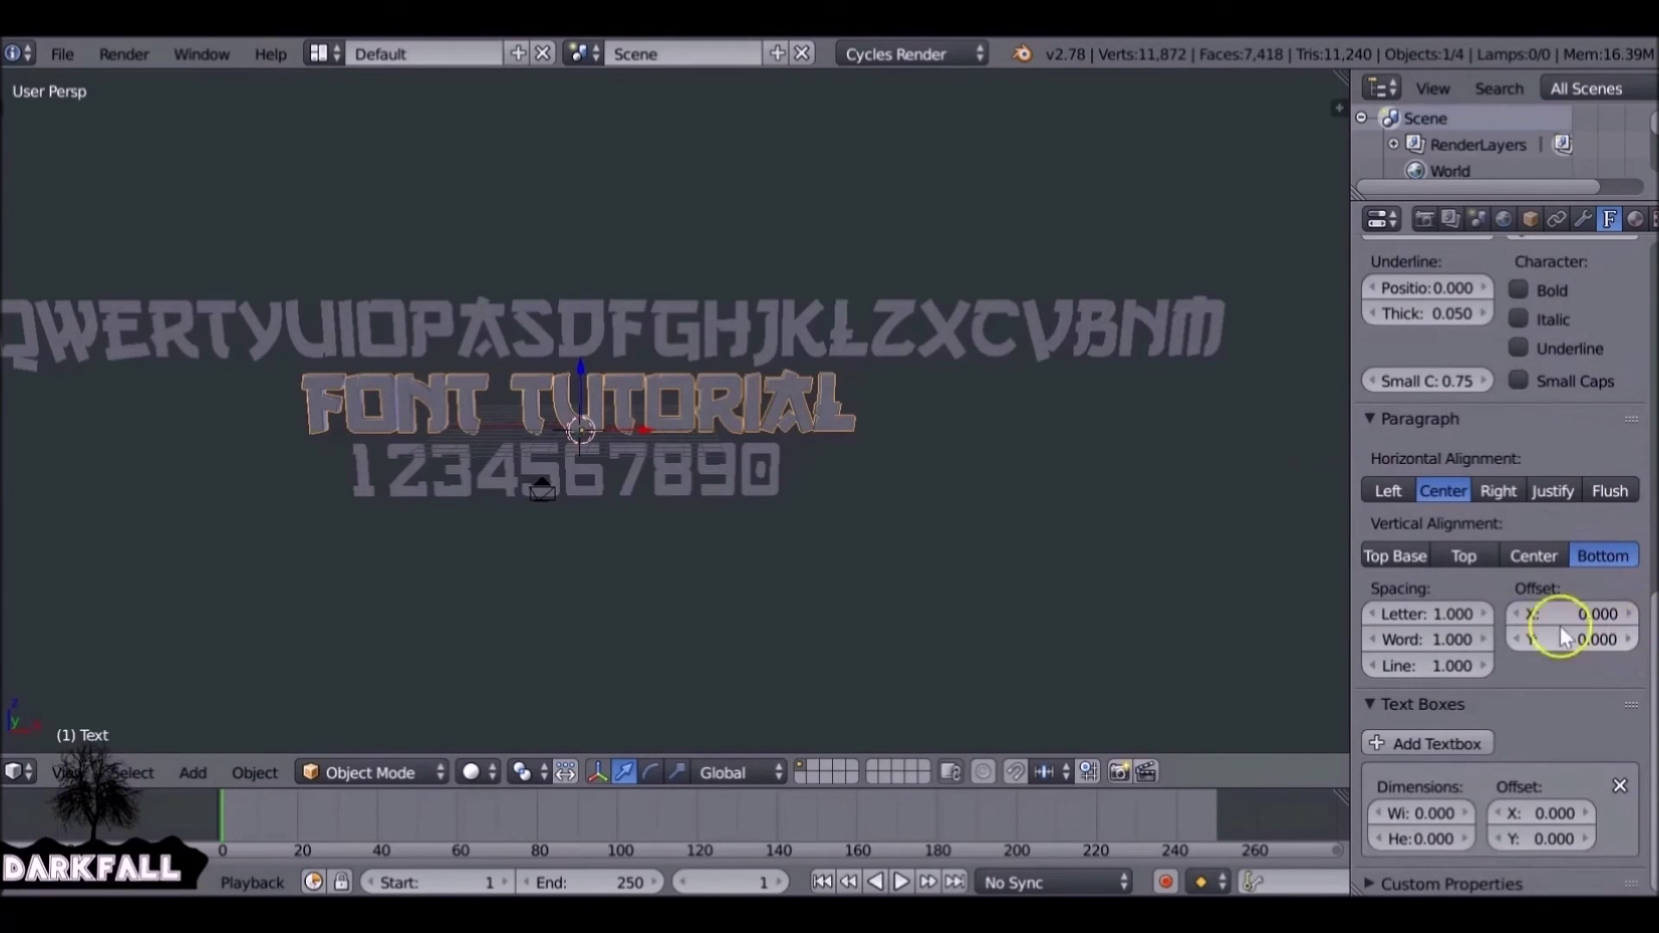
left_click_drag(1440, 622, 1508, 596)
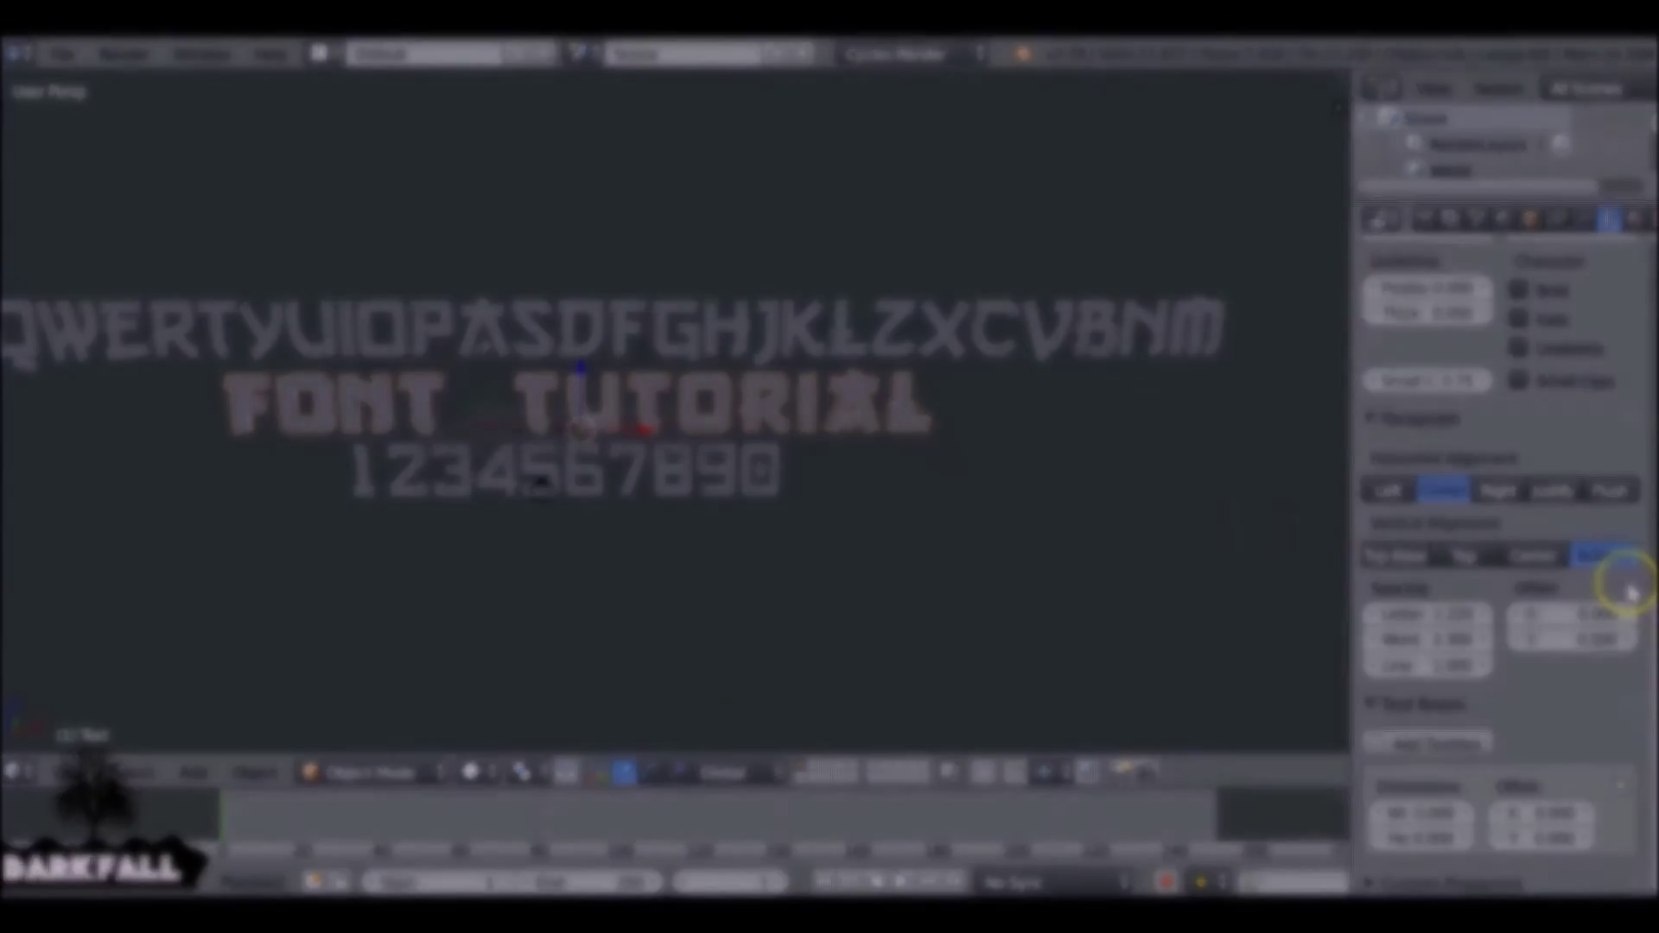